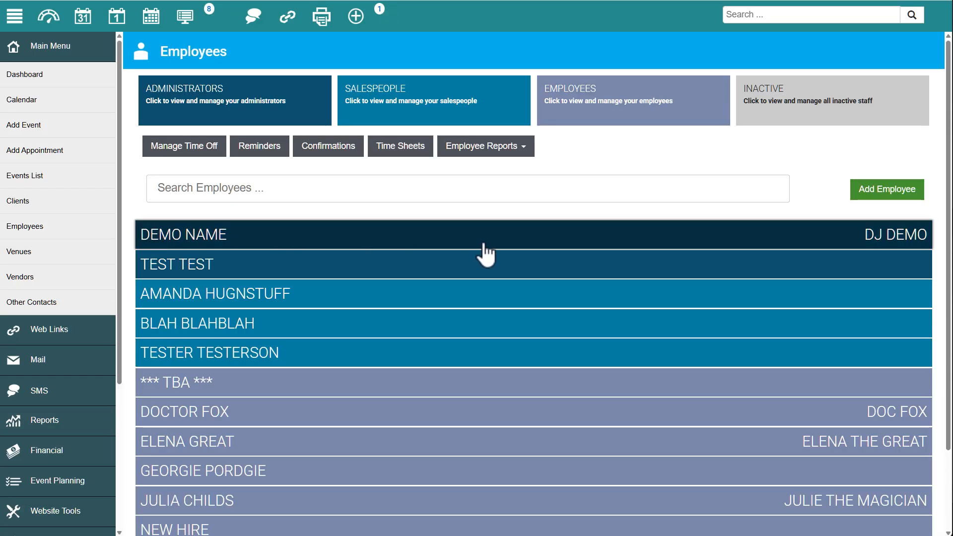
# - Preview the blank form for a new administrator and return to the choice of access levels for a new employee
pyautogui.click(877, 196)
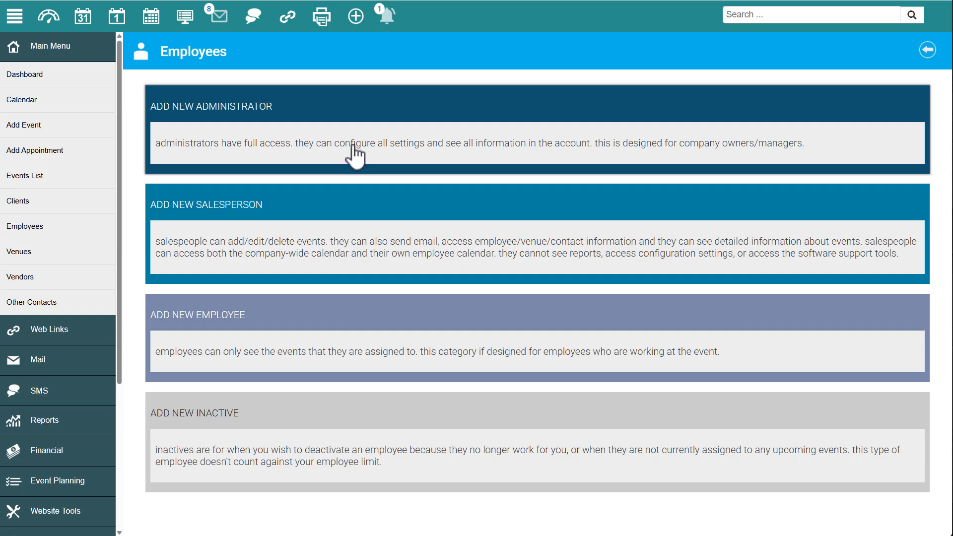
pyautogui.click(324, 139)
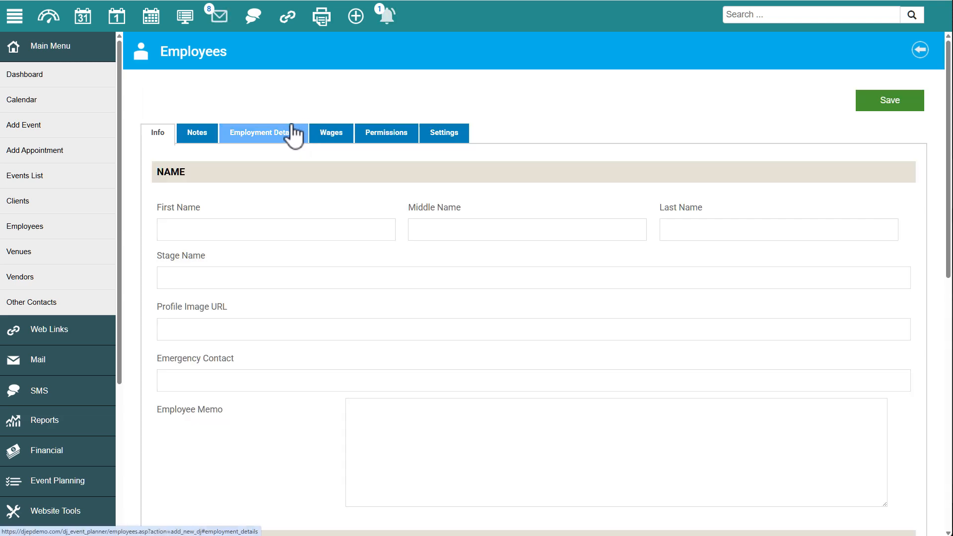
pyautogui.click(919, 50)
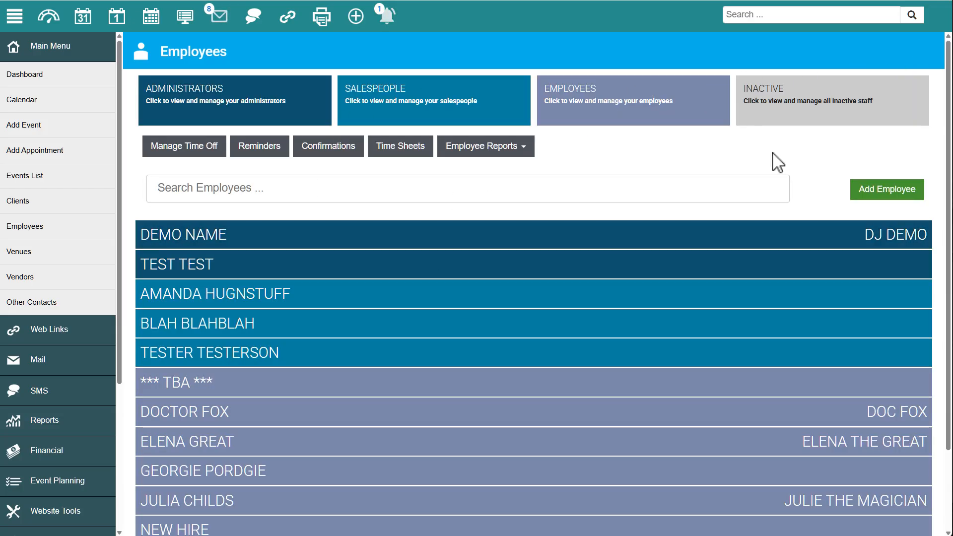
pyautogui.click(874, 196)
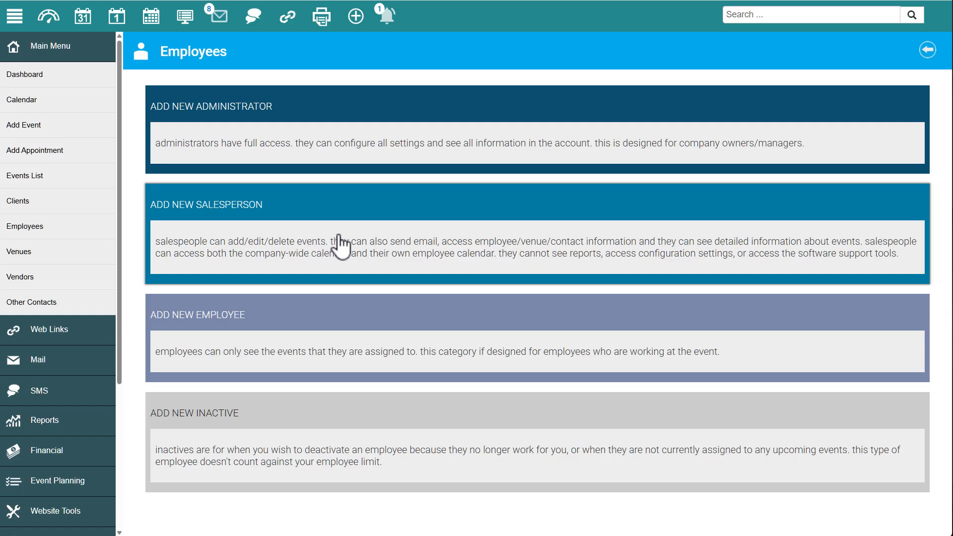
# - Open the account page and highlight the contact name in the company details
pyautogui.scroll(-4, 70, 432)
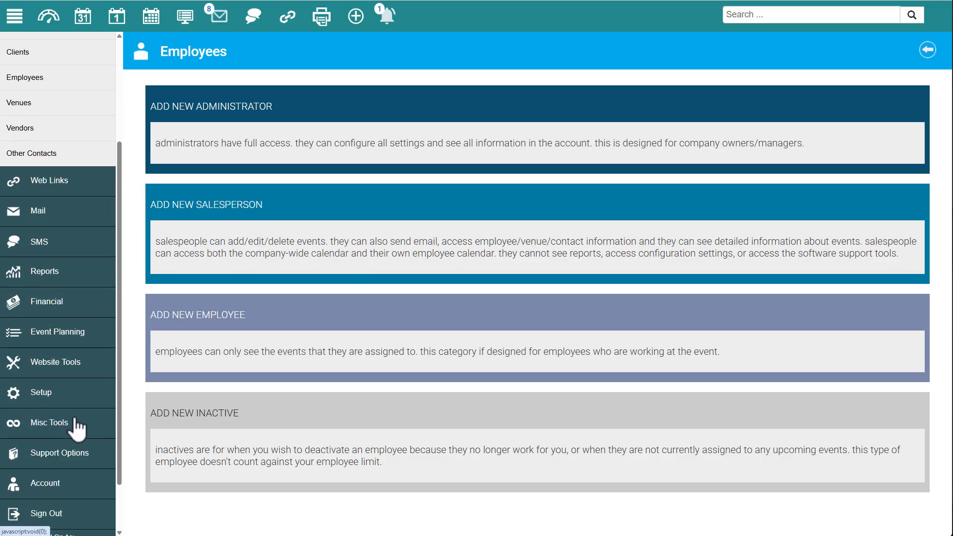
pyautogui.click(69, 428)
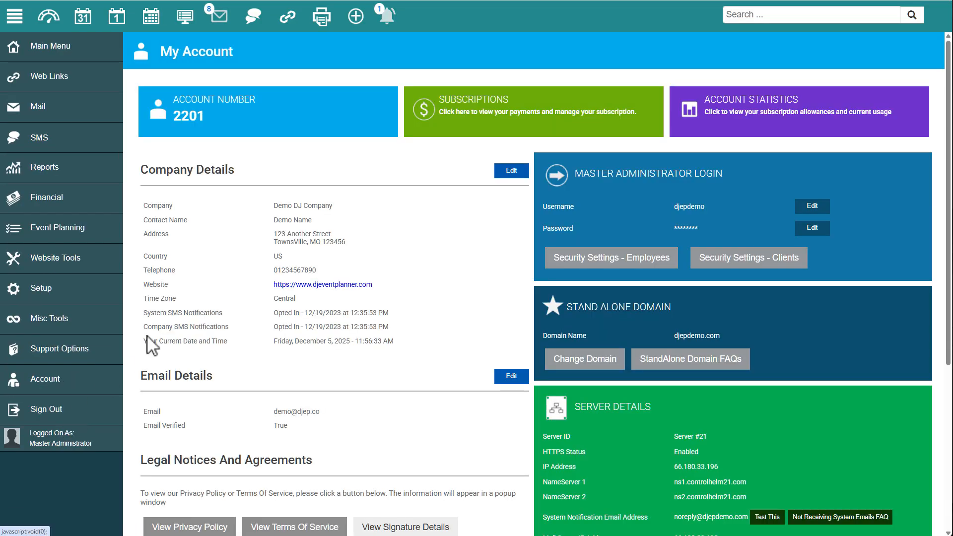
pyautogui.moveTo(320, 226); pyautogui.dragTo(180, 222)
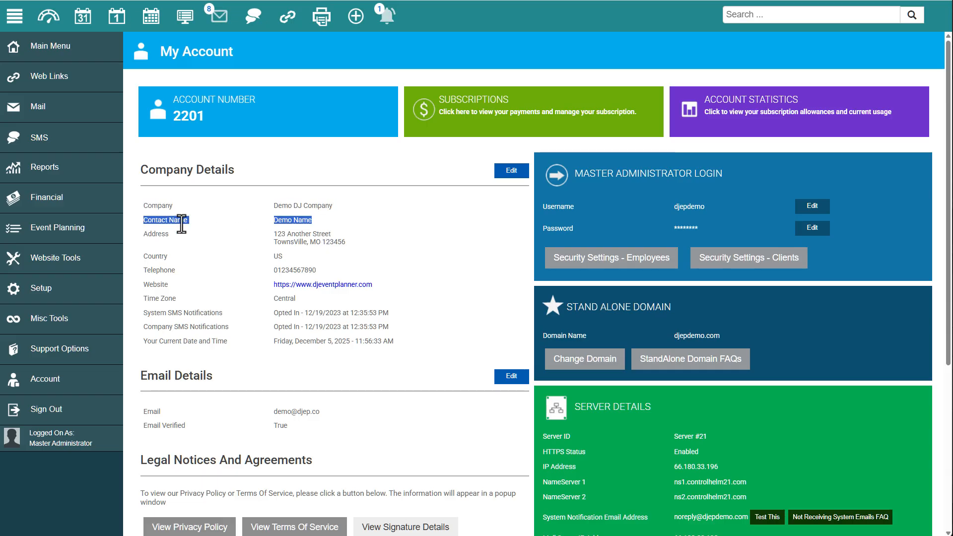
pyautogui.click(398, 251)
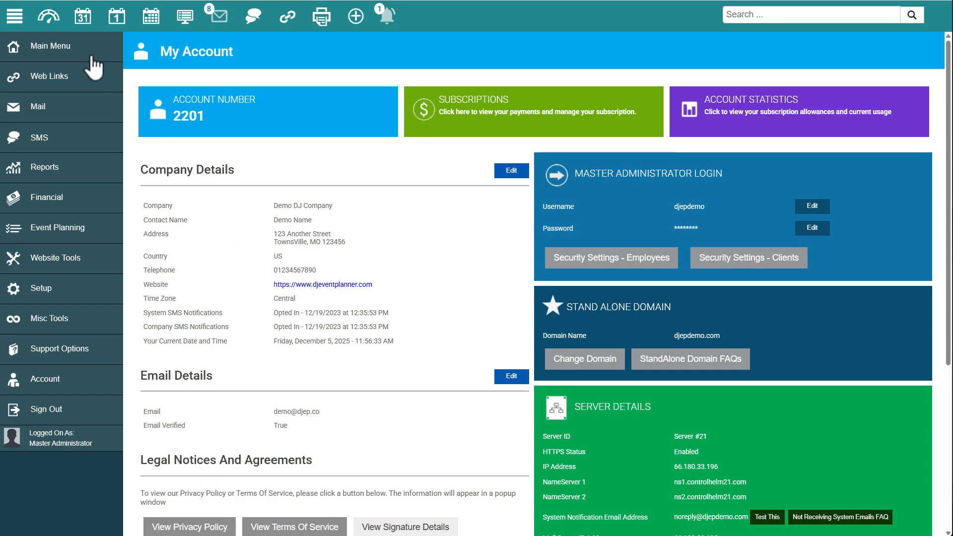
# - Return to the employee list, start a new salesperson record and show its permissions
pyautogui.click(74, 48)
pyautogui.click(30, 227)
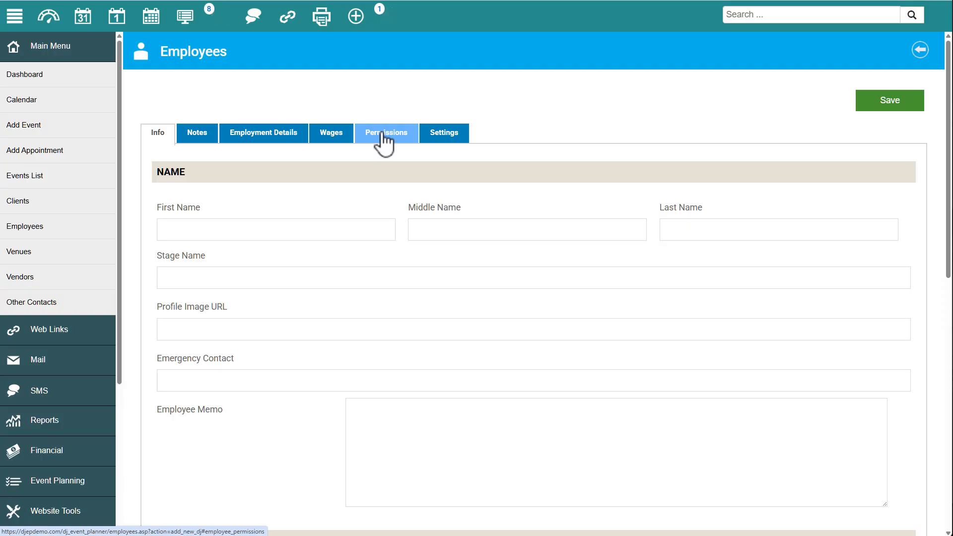
pyautogui.click(384, 142)
# - Examine the salesperson permission options for employees, events, email, general settings, reports and templates
pyautogui.scroll(-2, 377, 249)
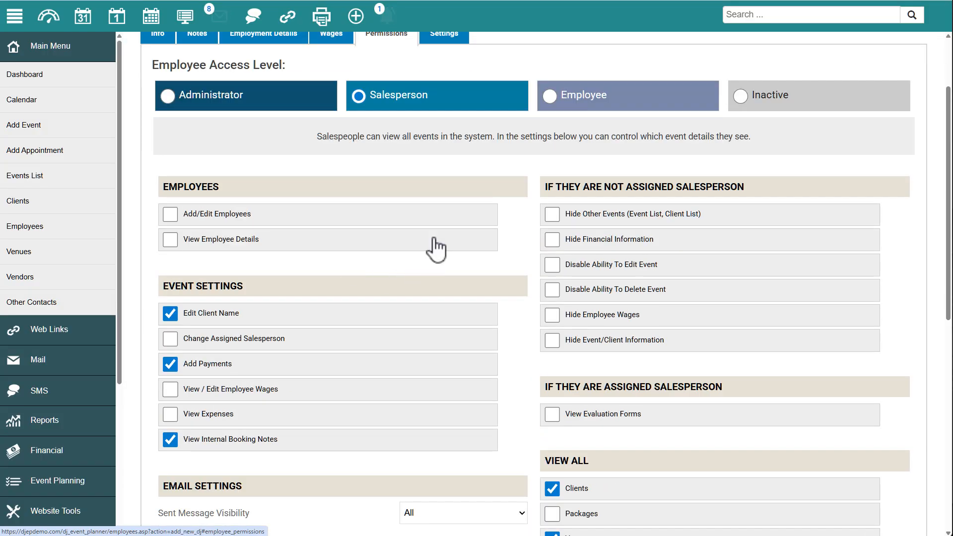
pyautogui.scroll(-2, 445, 274)
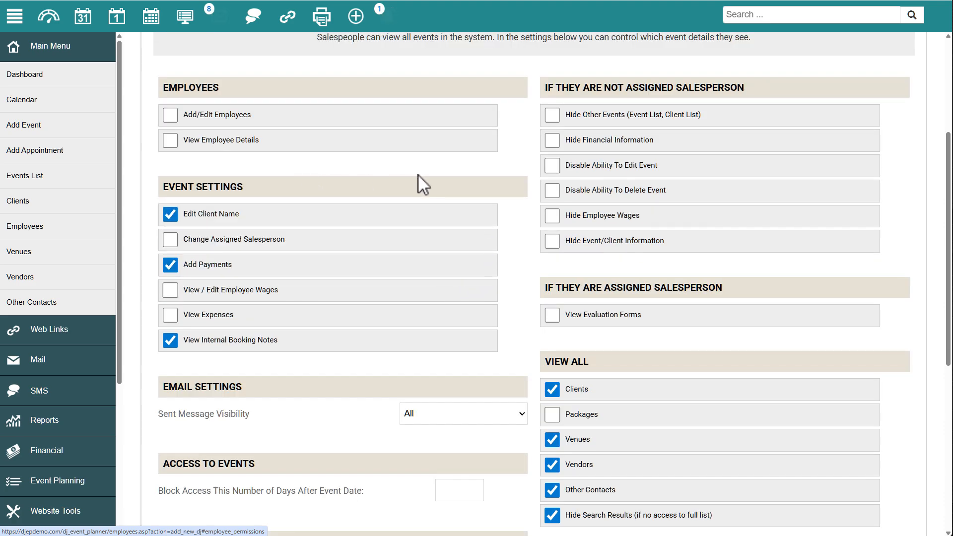
pyautogui.scroll(-4, 425, 181)
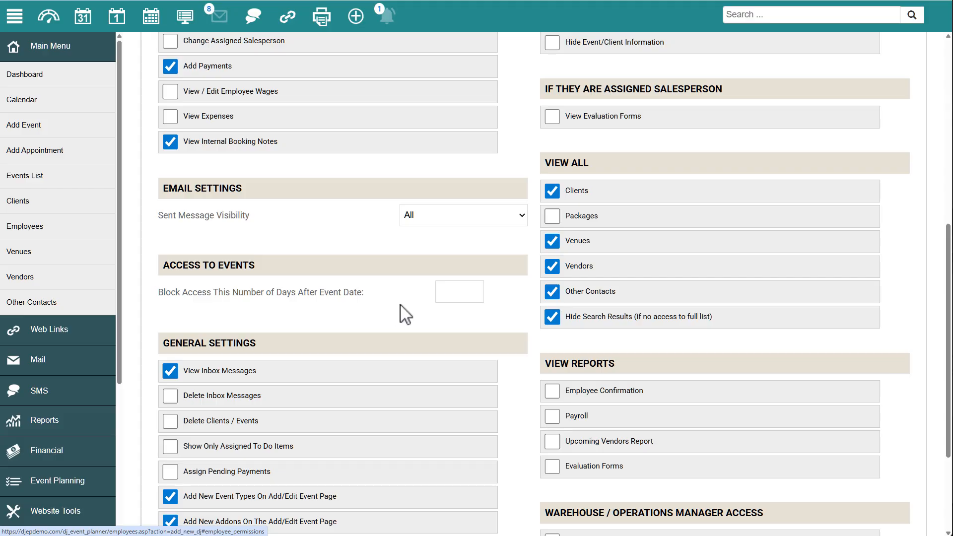
pyautogui.scroll(-1, 400, 304)
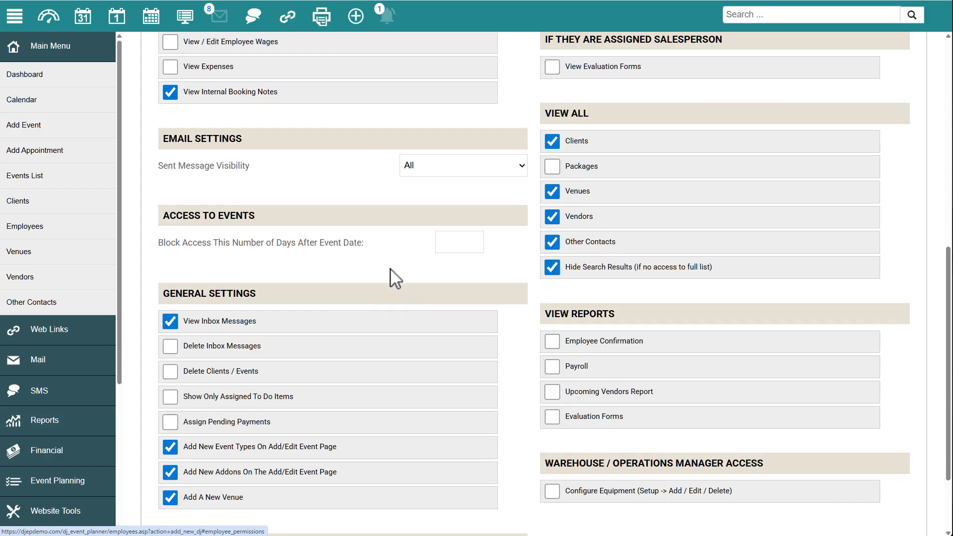
pyautogui.scroll(4, 428, 271)
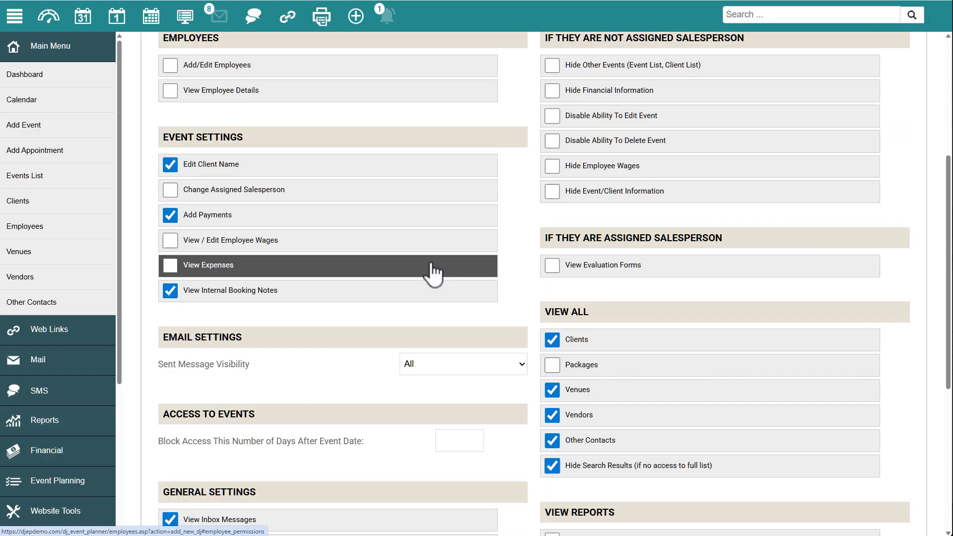
pyautogui.scroll(1, 432, 272)
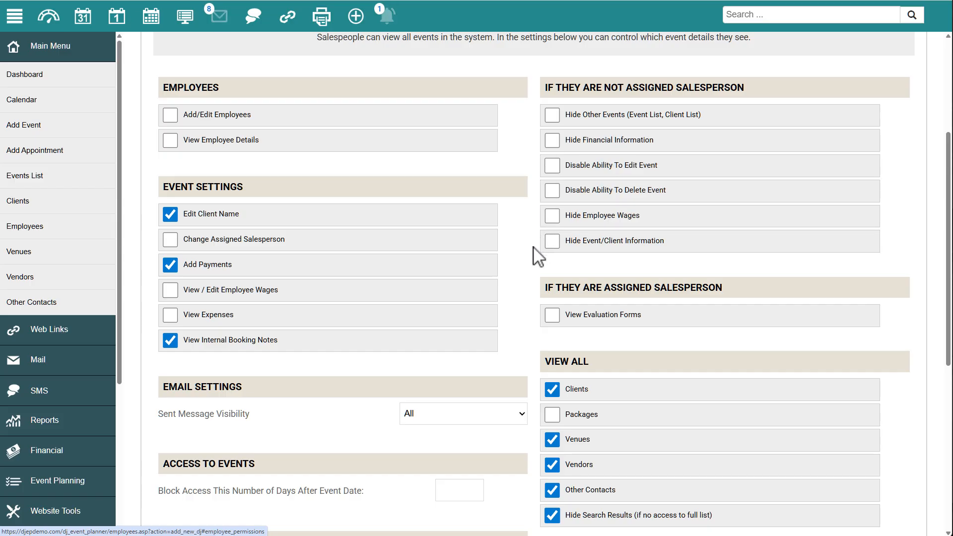
pyautogui.scroll(-4, 536, 254)
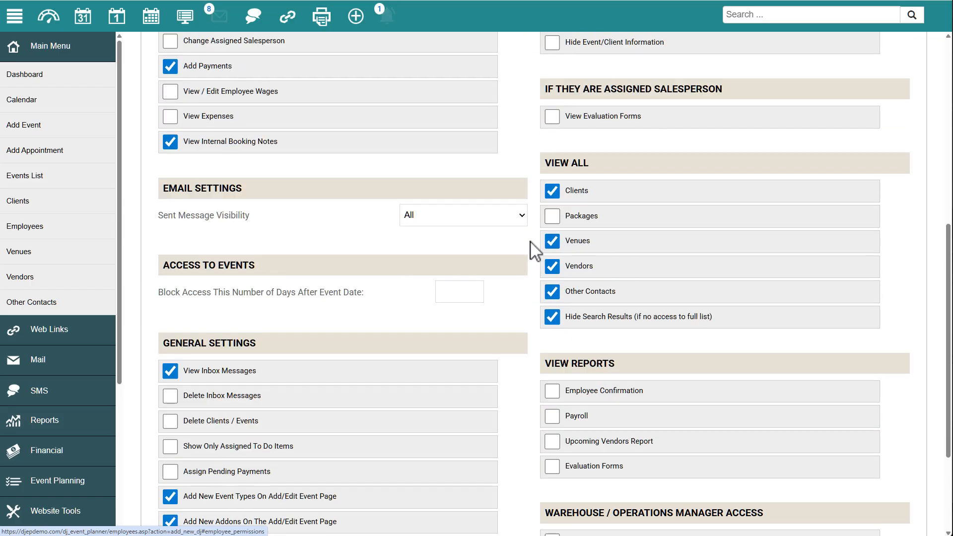
pyautogui.scroll(-3, 526, 184)
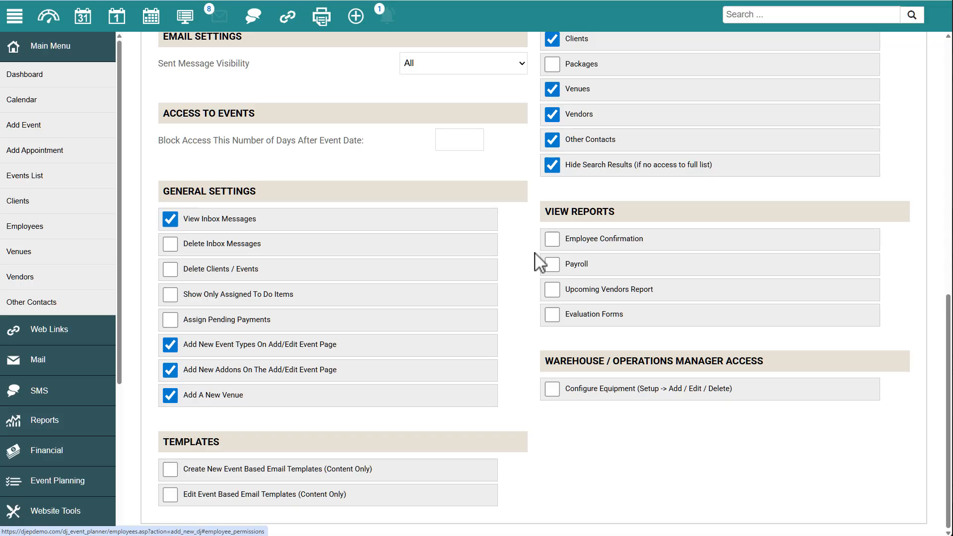
pyautogui.scroll(4, 539, 256)
pyautogui.scroll(4, 540, 253)
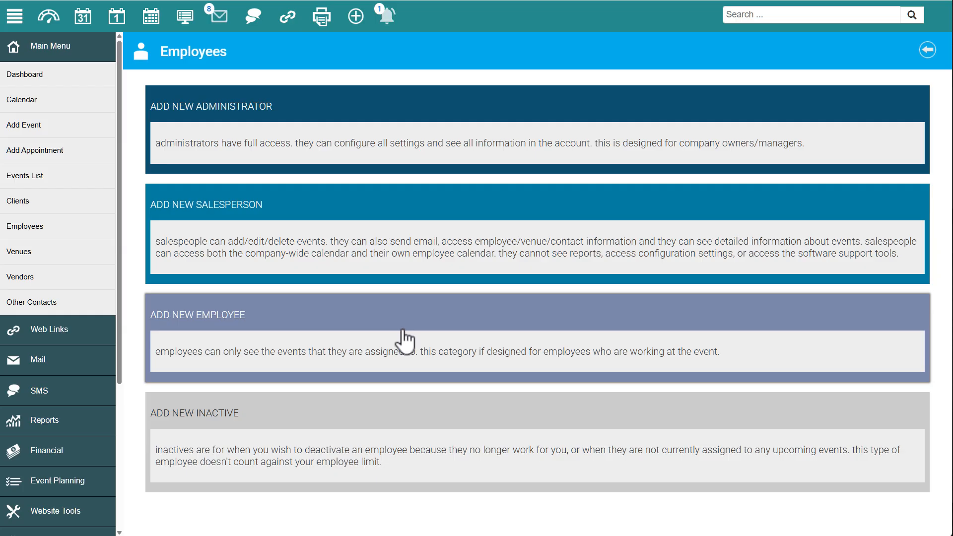
# - Start a new basic employee record and examine its permissions for event details, clients, vendors, email, warehouse access and planning forms
pyautogui.click(395, 341)
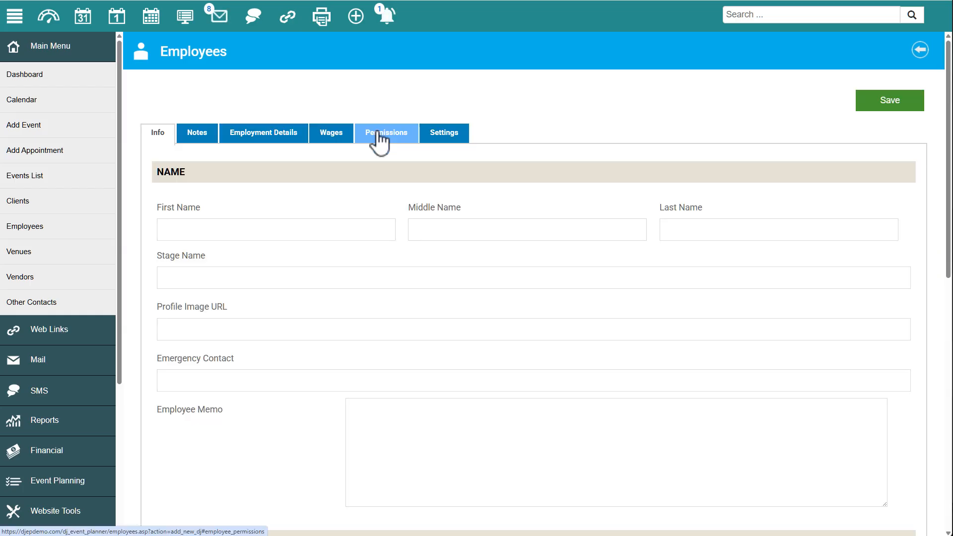
pyautogui.click(379, 142)
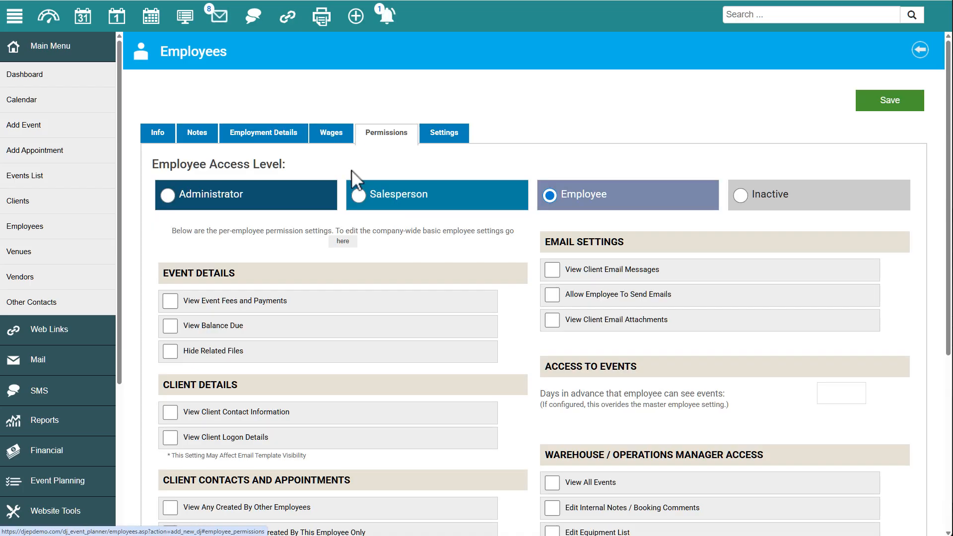
pyautogui.scroll(-2, 404, 169)
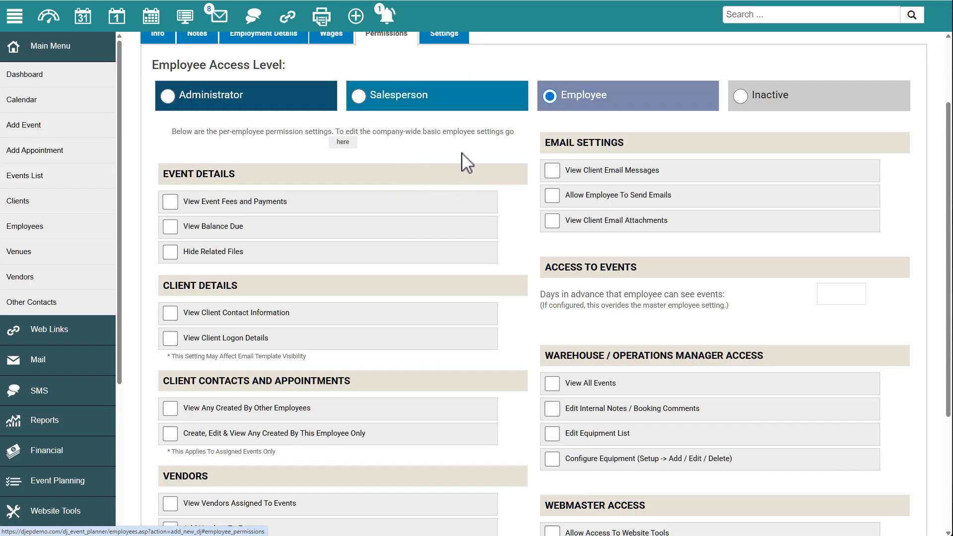
pyautogui.scroll(-3, 462, 153)
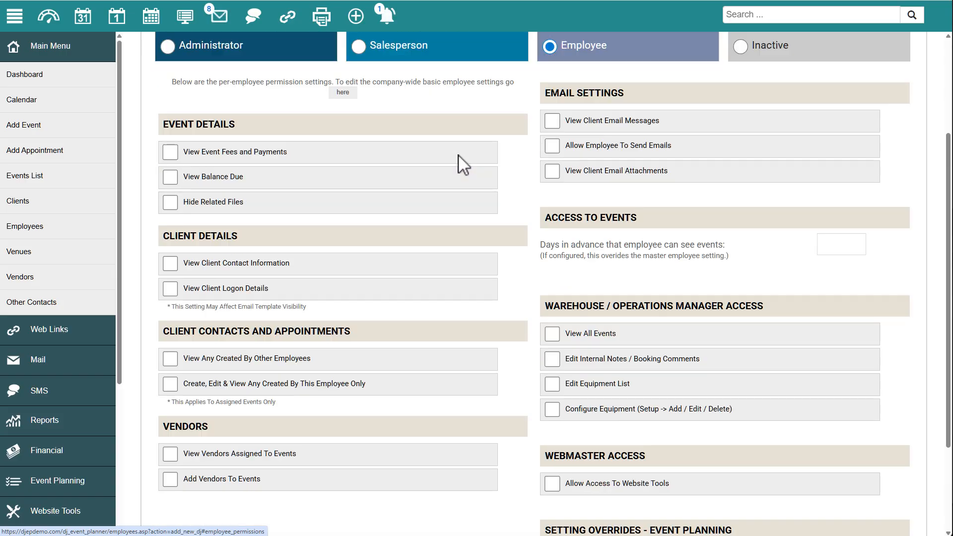
pyautogui.scroll(3, 469, 243)
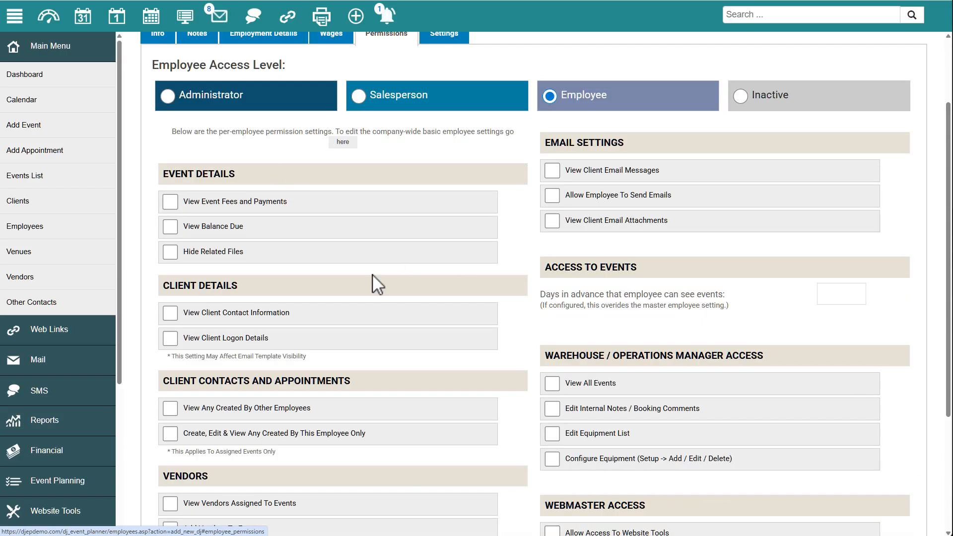
pyautogui.scroll(-1, 393, 306)
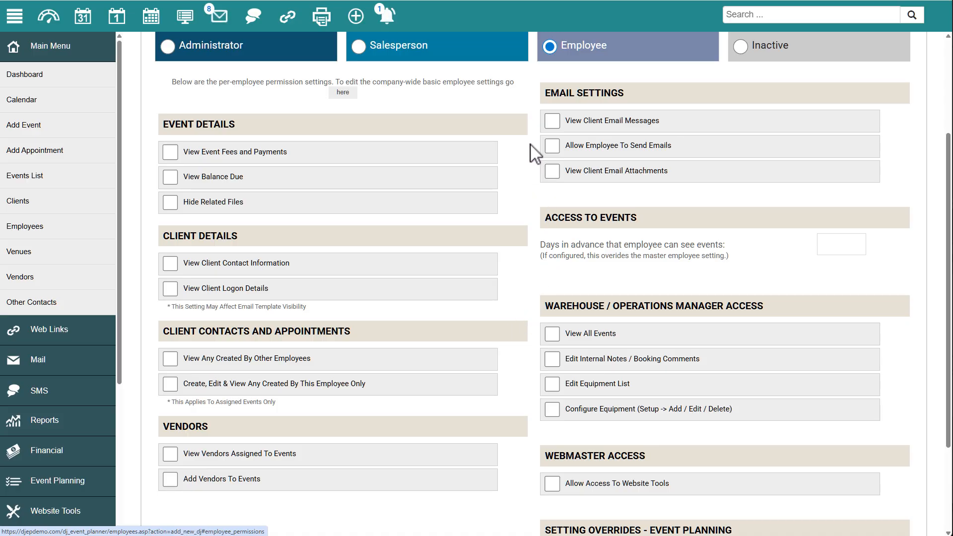
pyautogui.scroll(-1, 533, 154)
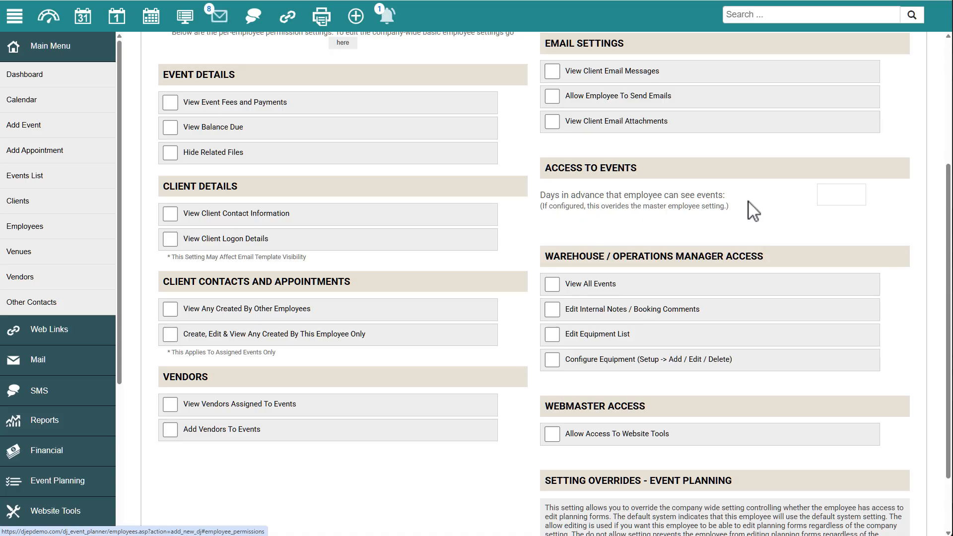
pyautogui.scroll(-2, 710, 236)
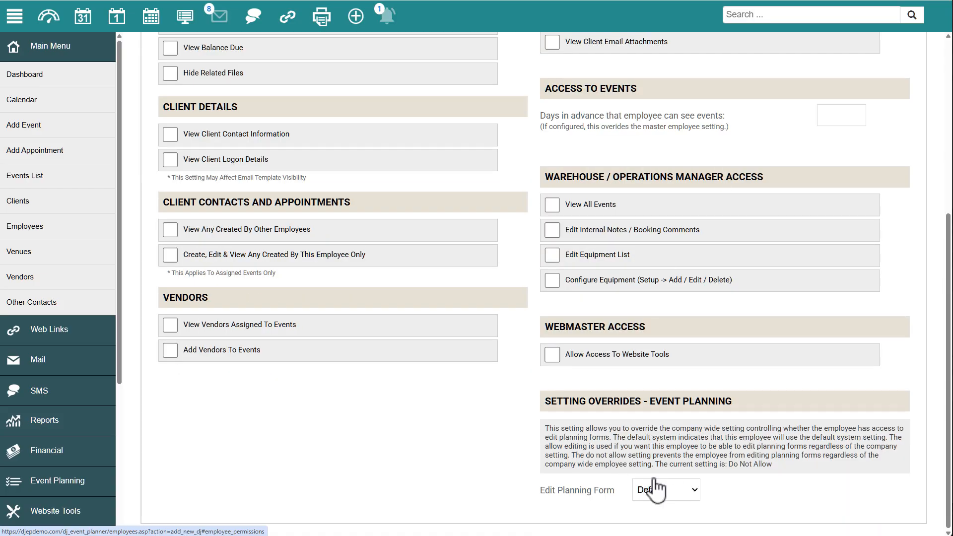
pyautogui.scroll(1, 611, 447)
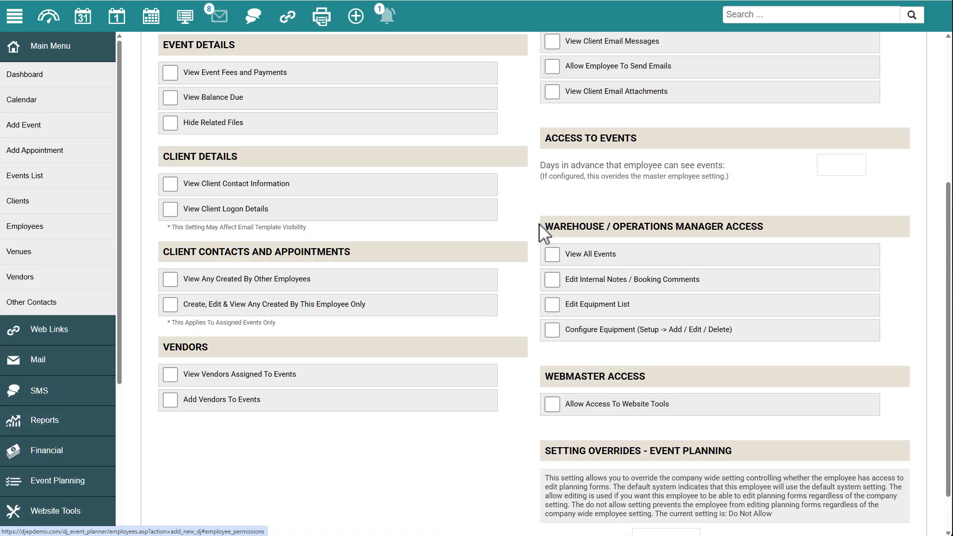
# - Enable Allow Access To Website Tools in the new employee's webmaster permissions
pyautogui.click(551, 255)
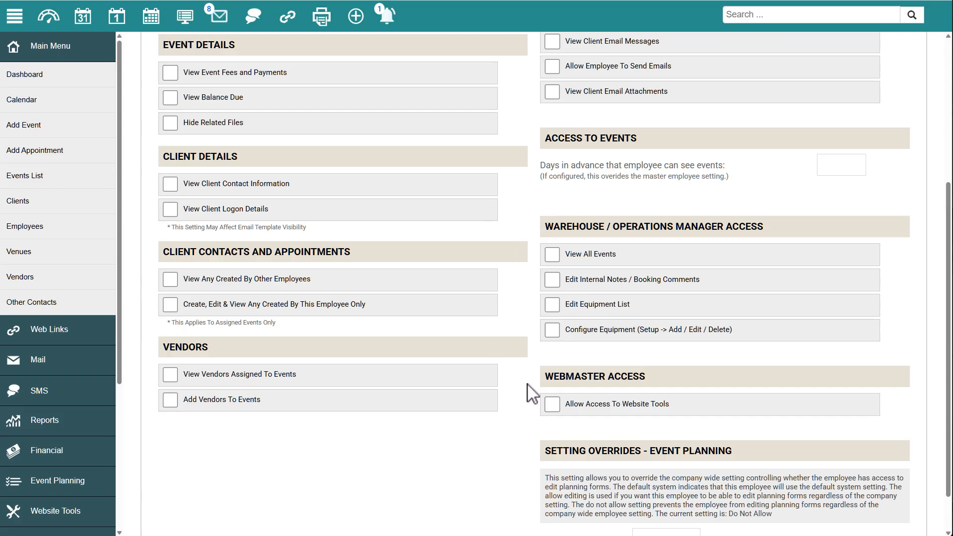
pyautogui.click(553, 404)
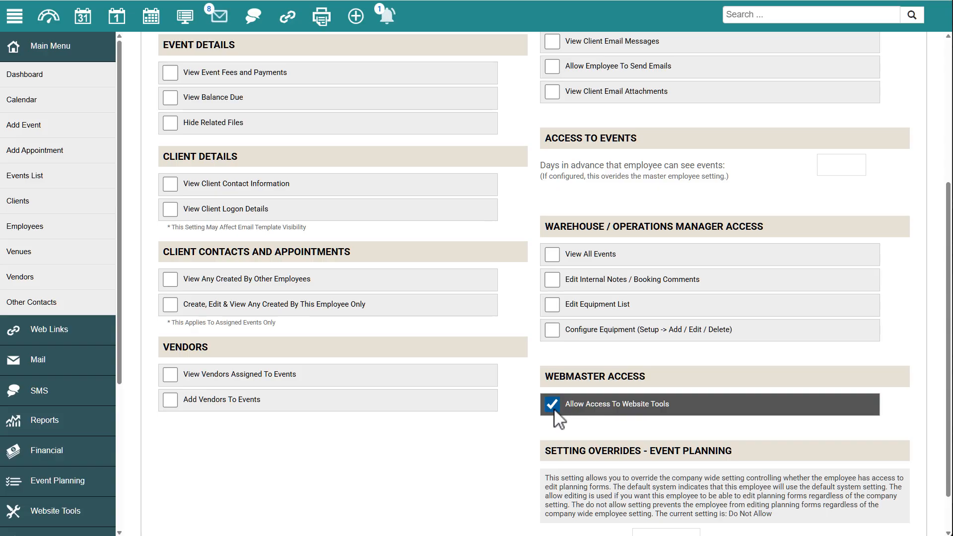
pyautogui.scroll(5, 527, 388)
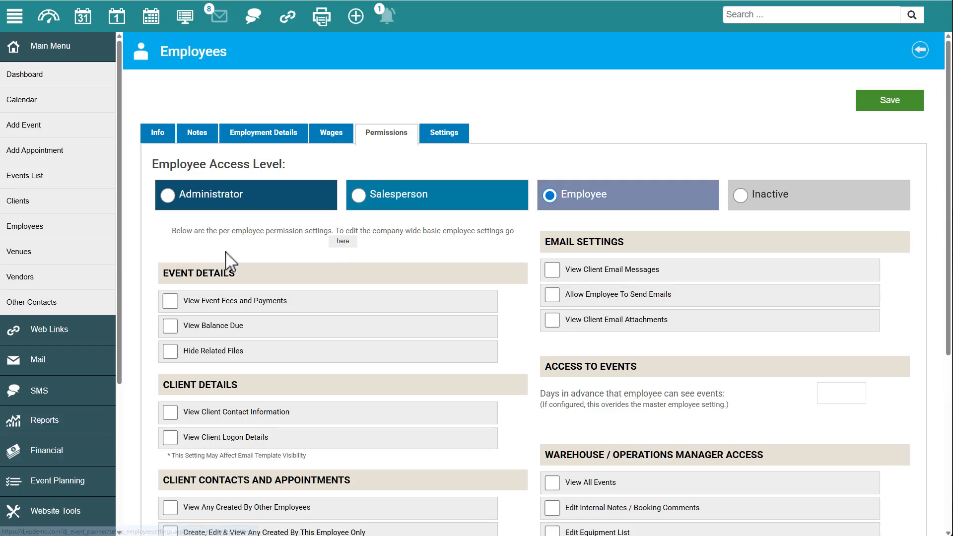
# - Open the company-wide Employee Settings in the application setup
pyautogui.scroll(-2, 225, 252)
pyautogui.scroll(-2, 94, 286)
pyautogui.click(38, 449)
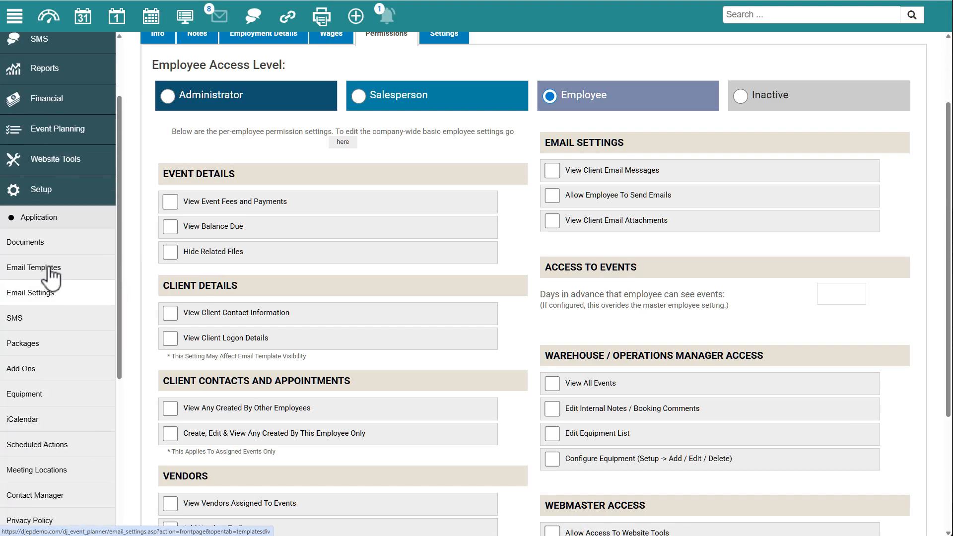
pyautogui.click(47, 221)
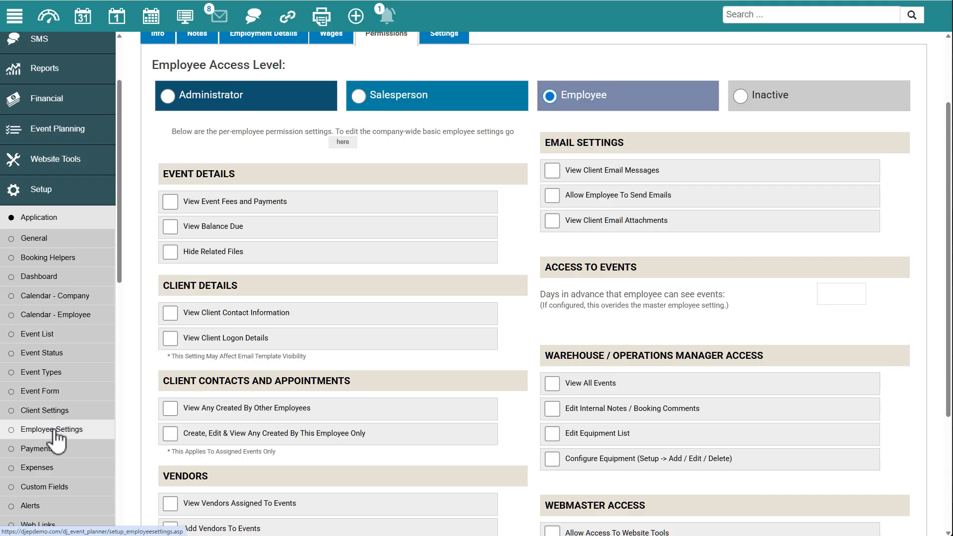
pyautogui.scroll(-1, 57, 440)
pyautogui.click(60, 383)
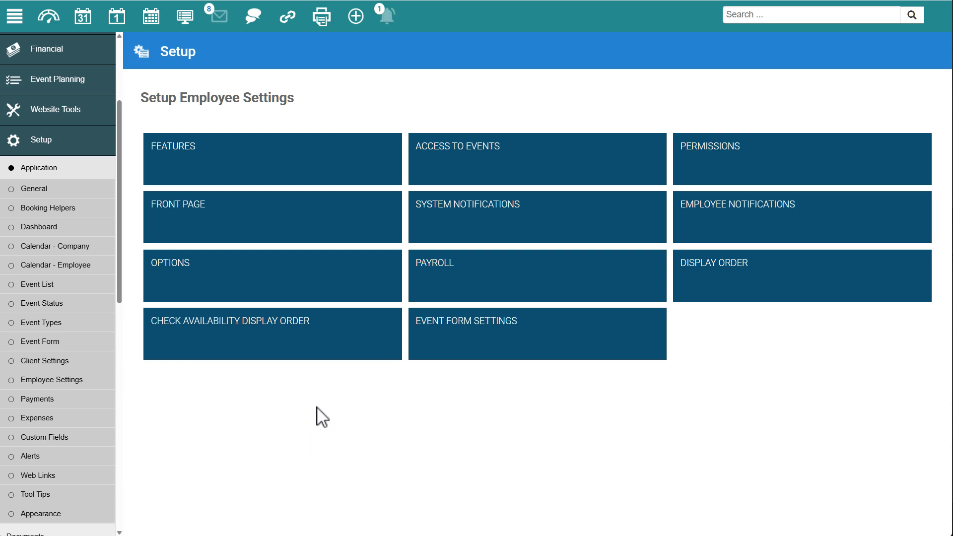
# - Examine the company-wide Features settings for basic employees and their Access To Events rules based on status and time
pyautogui.click(217, 162)
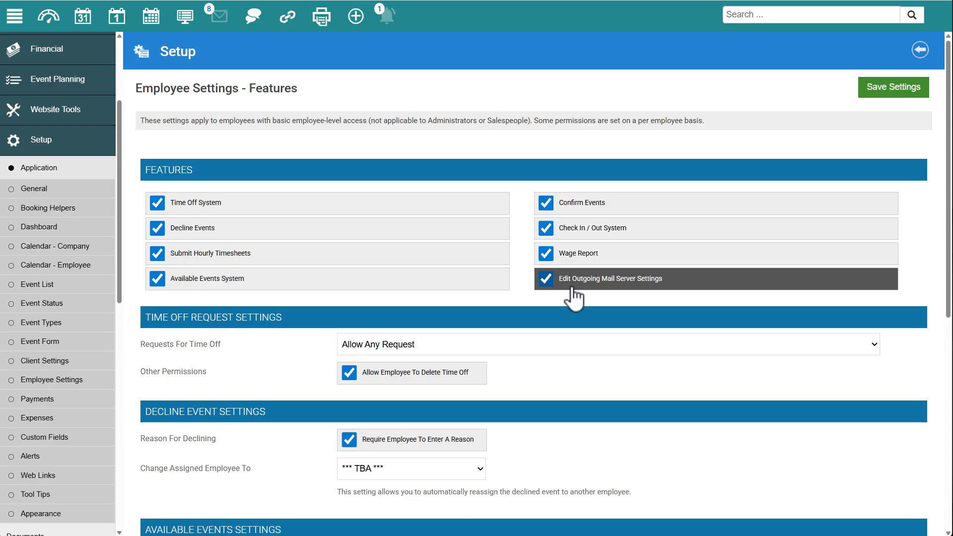
pyautogui.scroll(-2, 575, 297)
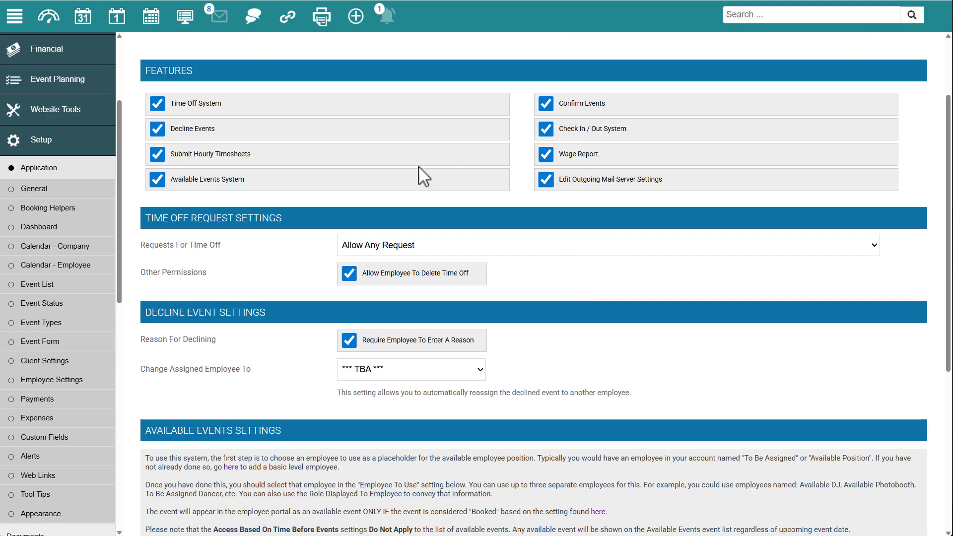
pyautogui.scroll(2, 579, 397)
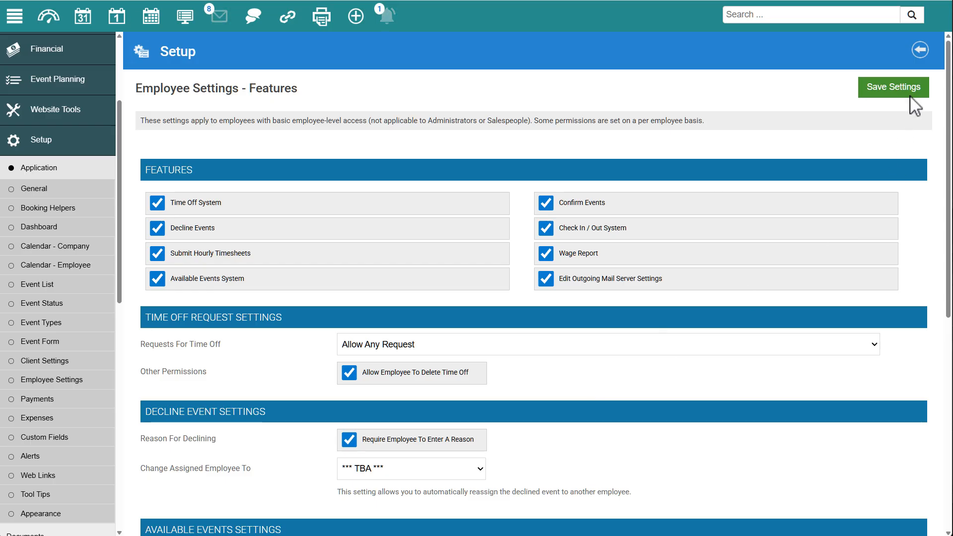
pyautogui.click(920, 49)
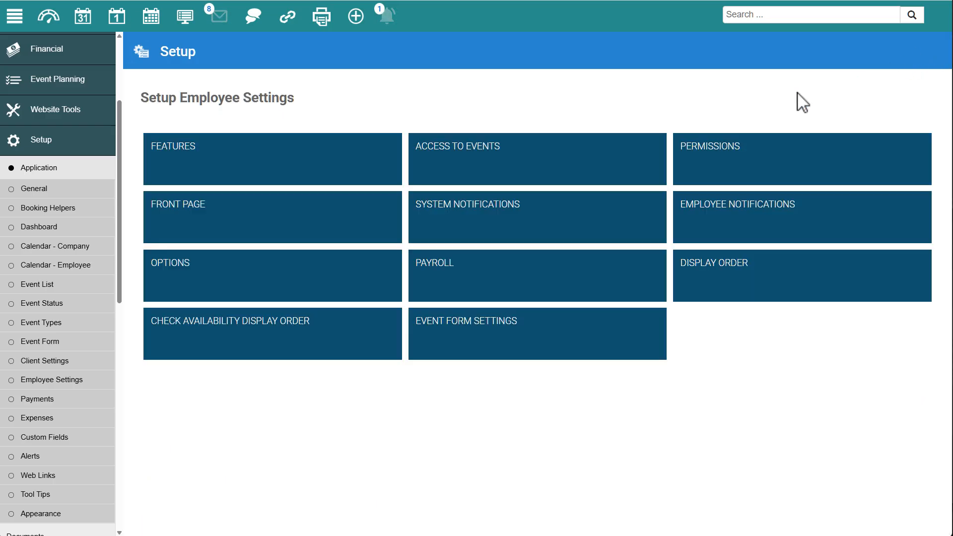
pyautogui.click(477, 162)
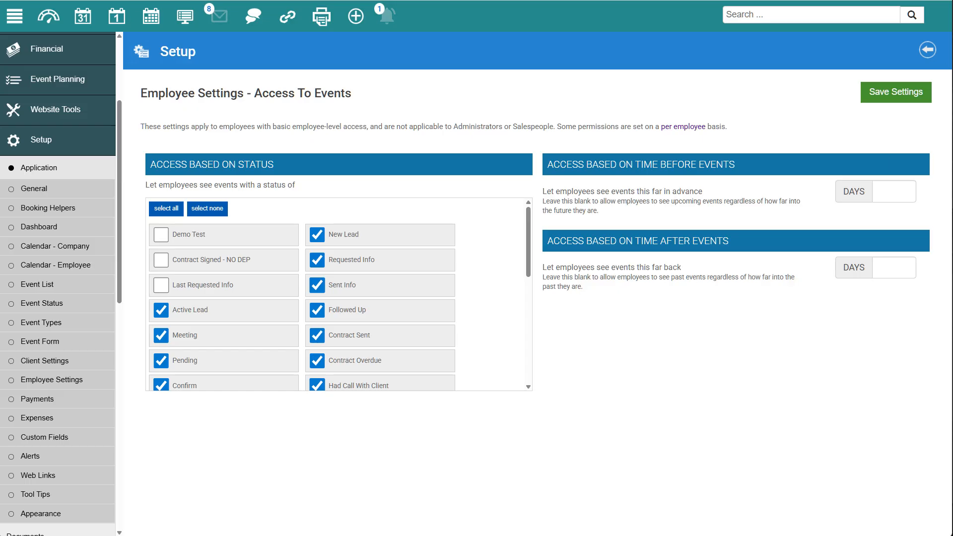
pyautogui.click(926, 51)
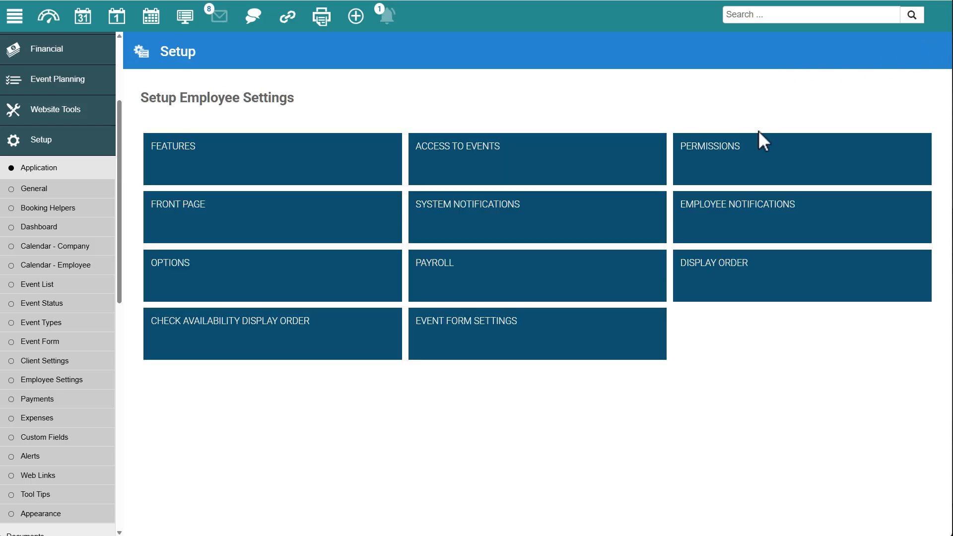
# - Examine the Event Details permissions for basic employees, covering event report sections, client and booking information, other employees and event notes
pyautogui.click(743, 157)
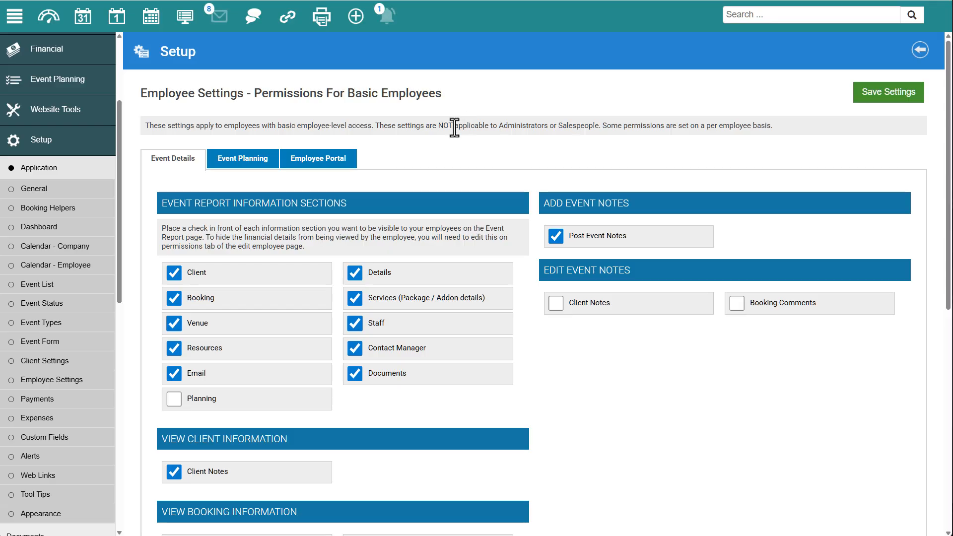
pyautogui.moveTo(273, 125); pyautogui.dragTo(374, 125)
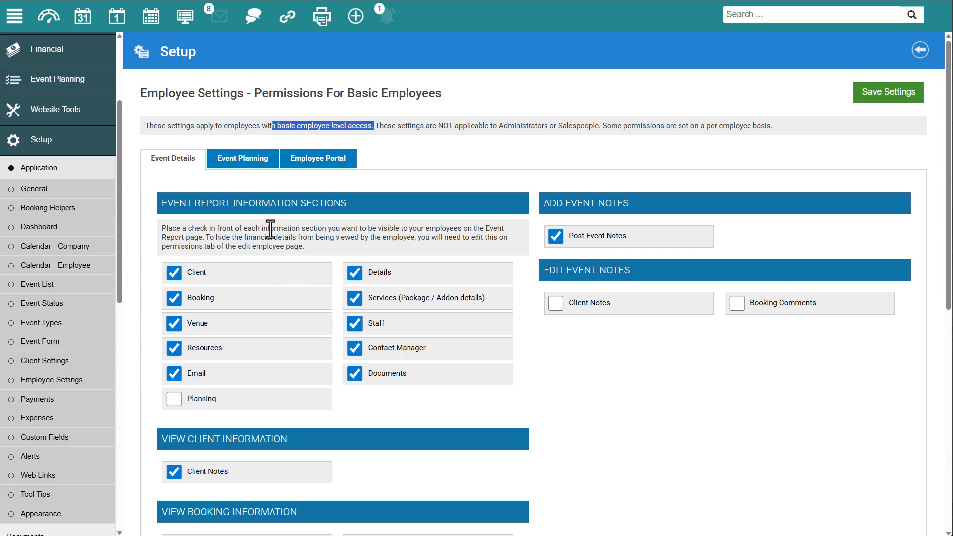
pyautogui.scroll(-2, 271, 229)
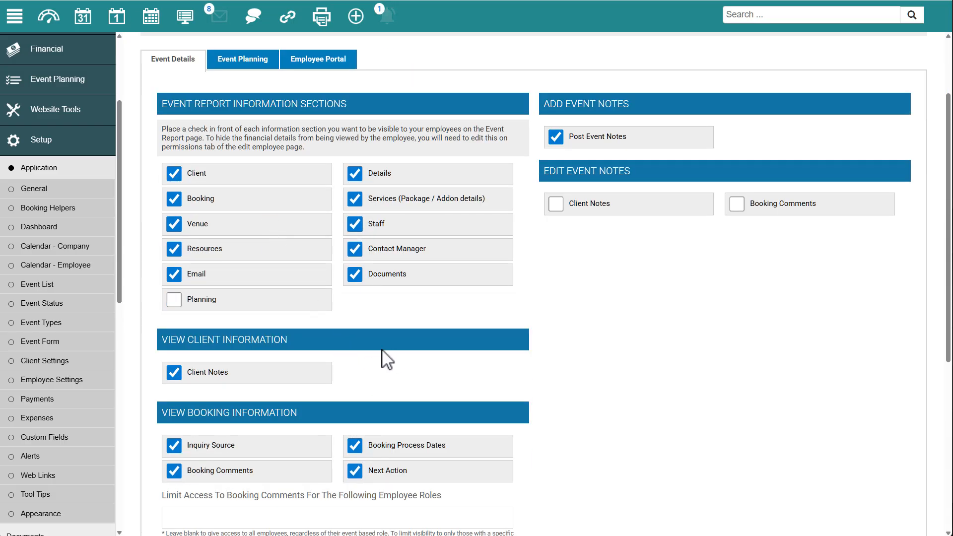
pyautogui.scroll(-1, 390, 377)
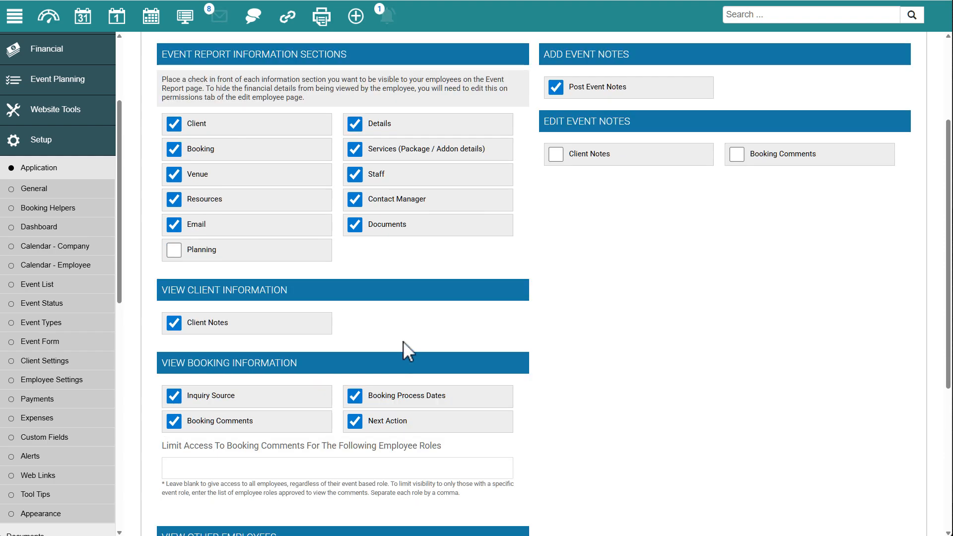
pyautogui.scroll(-2, 305, 366)
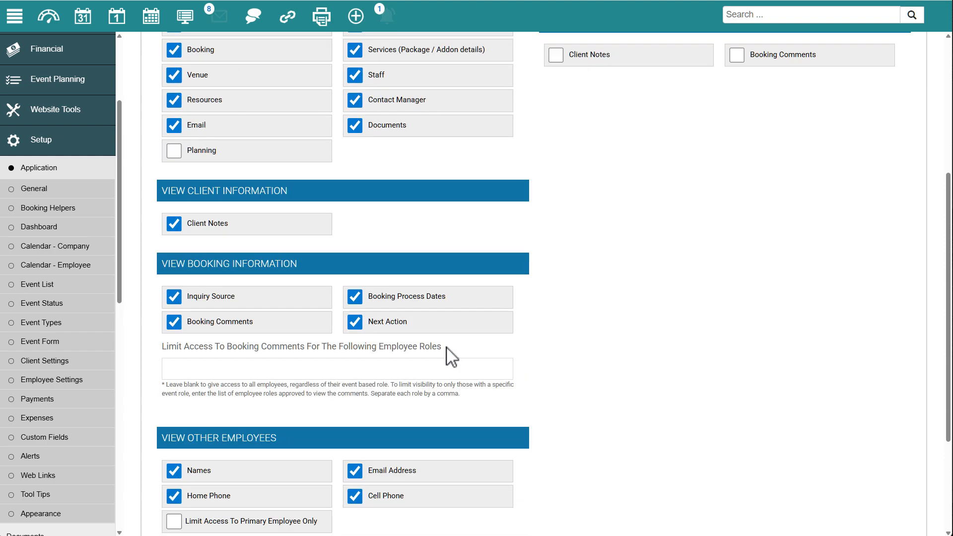
pyautogui.scroll(-1, 549, 360)
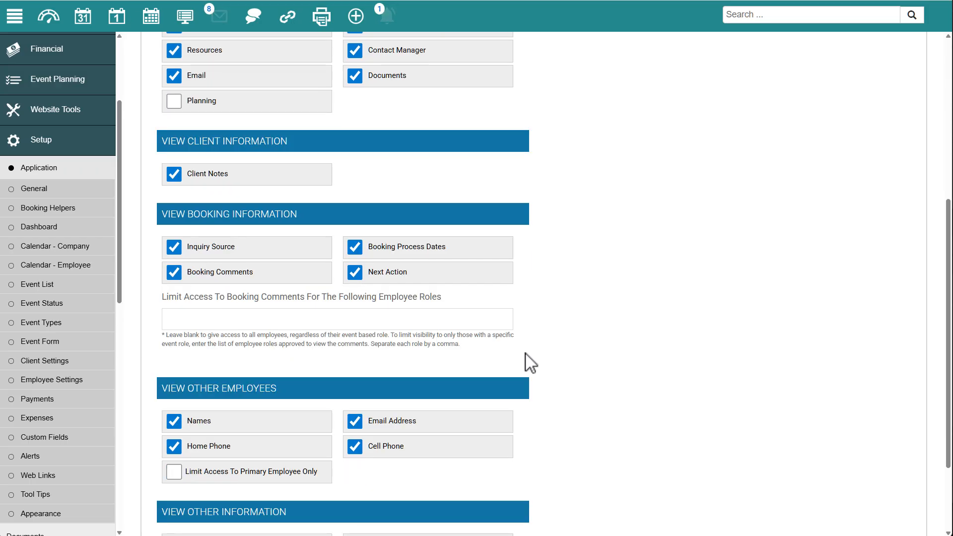
pyautogui.scroll(-2, 615, 365)
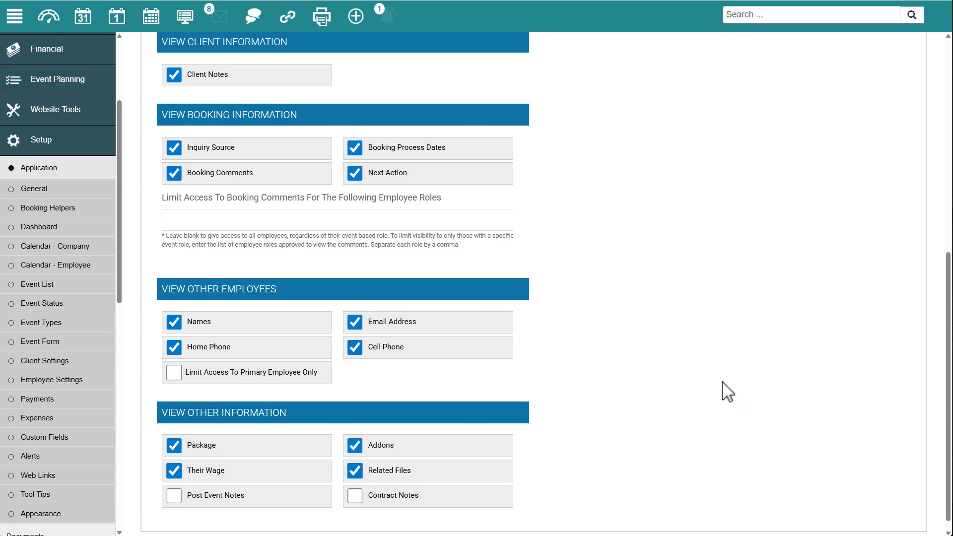
pyautogui.scroll(5, 719, 376)
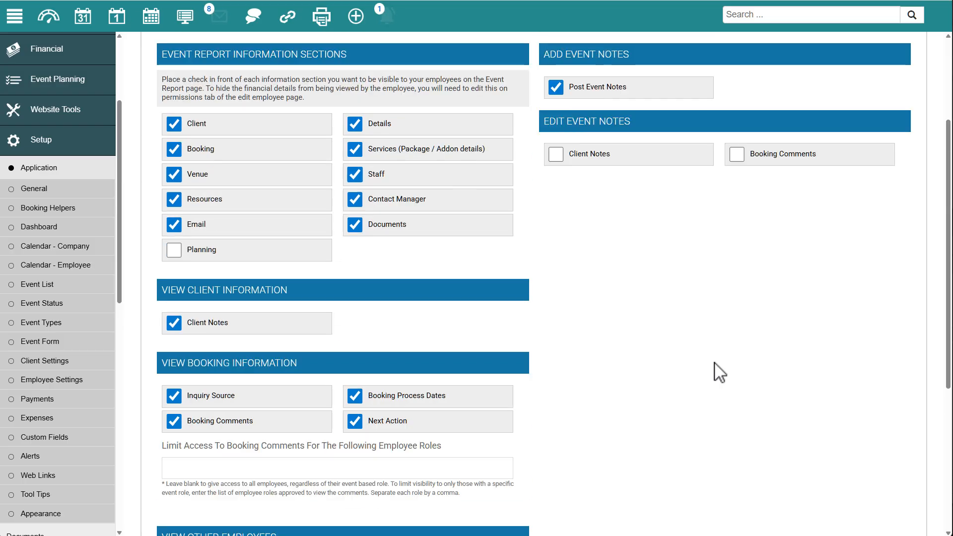
pyautogui.scroll(2, 720, 373)
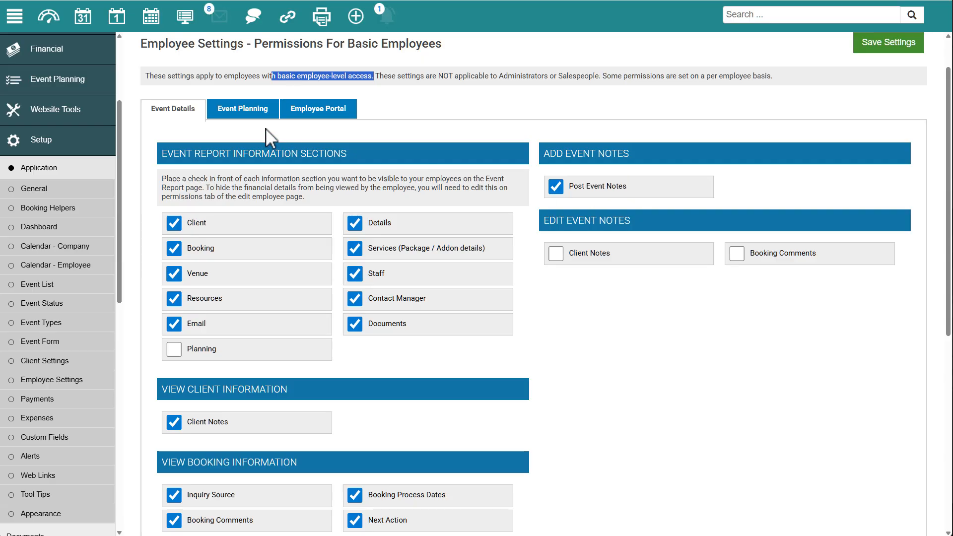
# - Examine the Event Planning and Employee Portal permissions for basic employees, including which personal fields they can view or edit
pyautogui.click(250, 114)
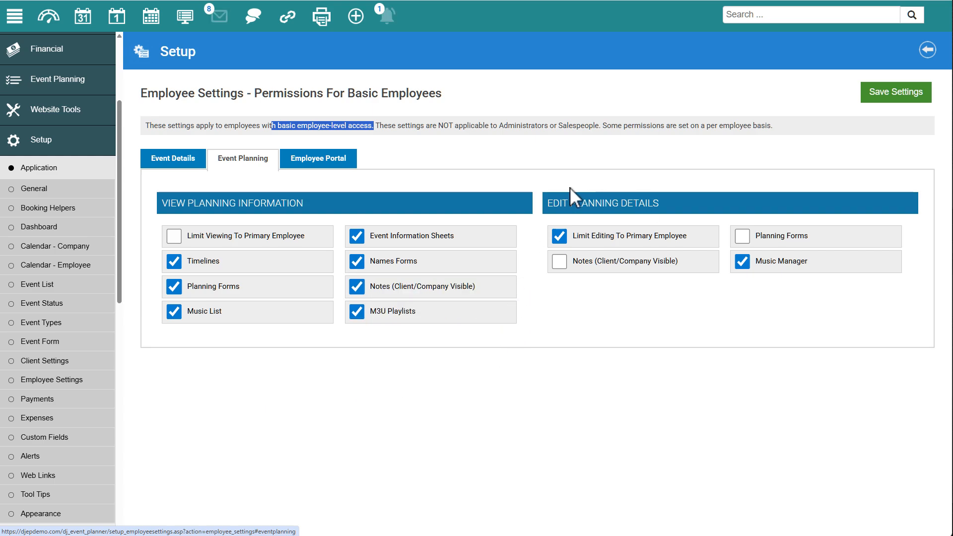
pyautogui.click(304, 160)
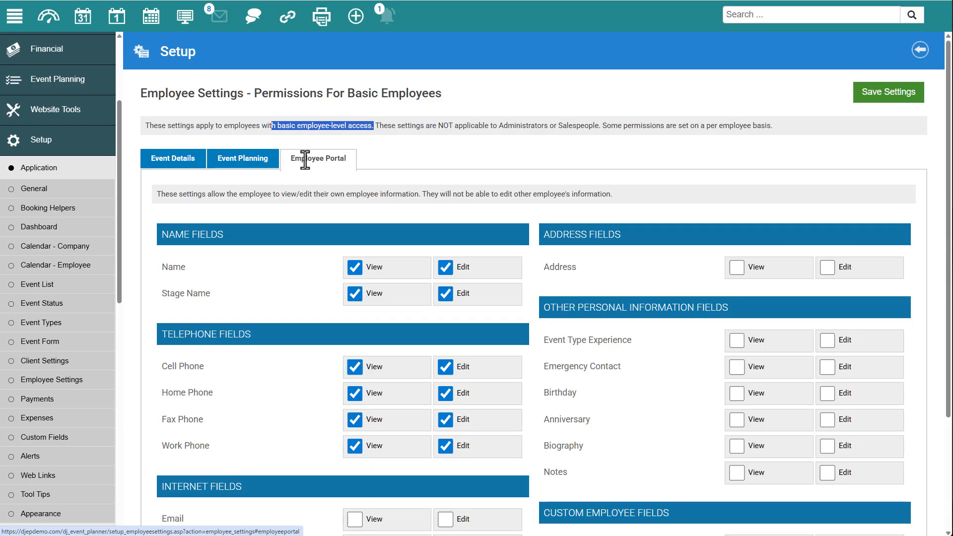
pyautogui.scroll(-2, 292, 246)
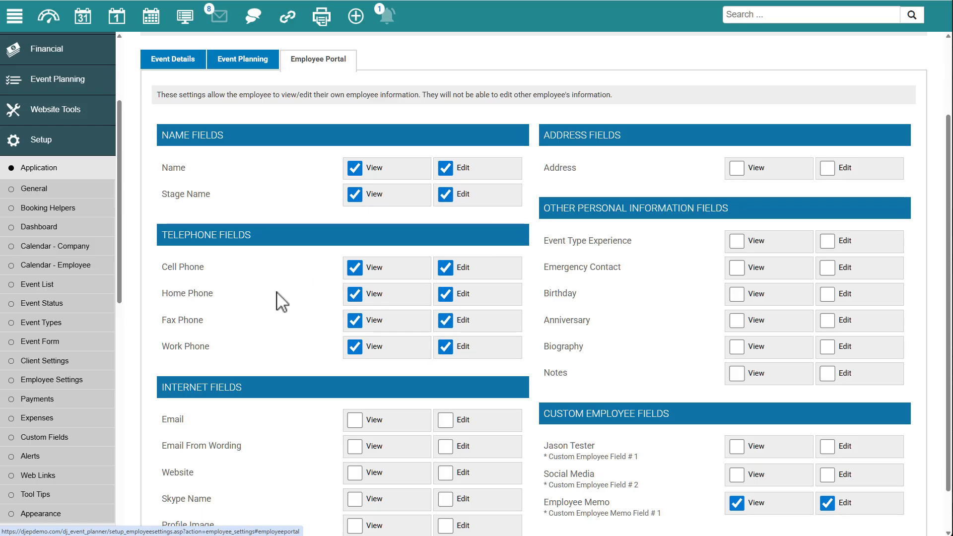
pyautogui.scroll(-1, 277, 298)
pyautogui.scroll(3, 291, 268)
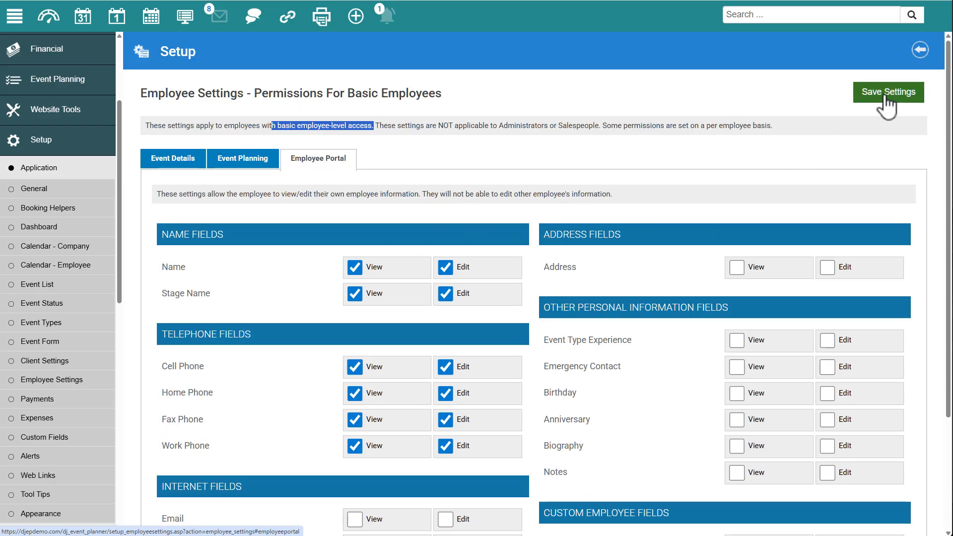
# - Return to the employee list and open the choice of access levels for adding a new employee
pyautogui.scroll(3, 60, 93)
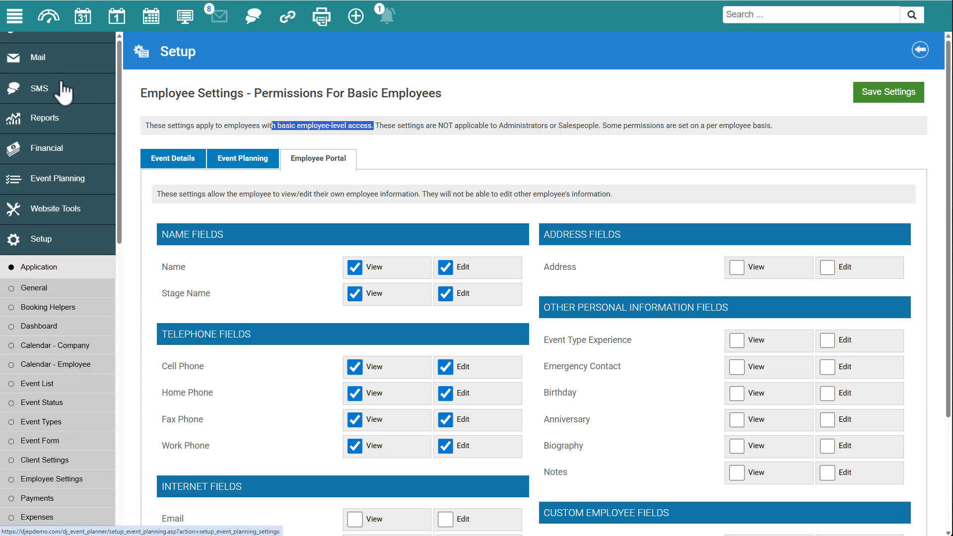
pyautogui.click(57, 48)
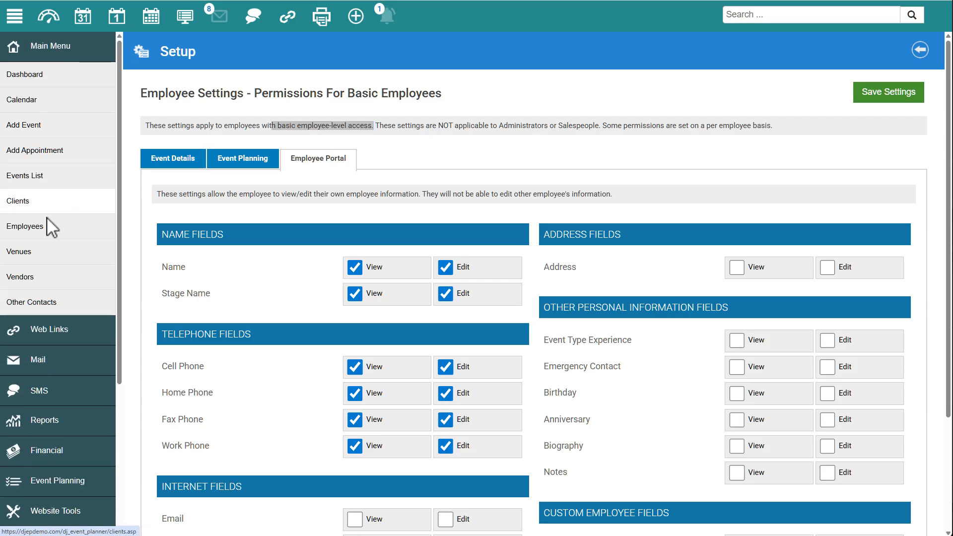
pyautogui.click(37, 230)
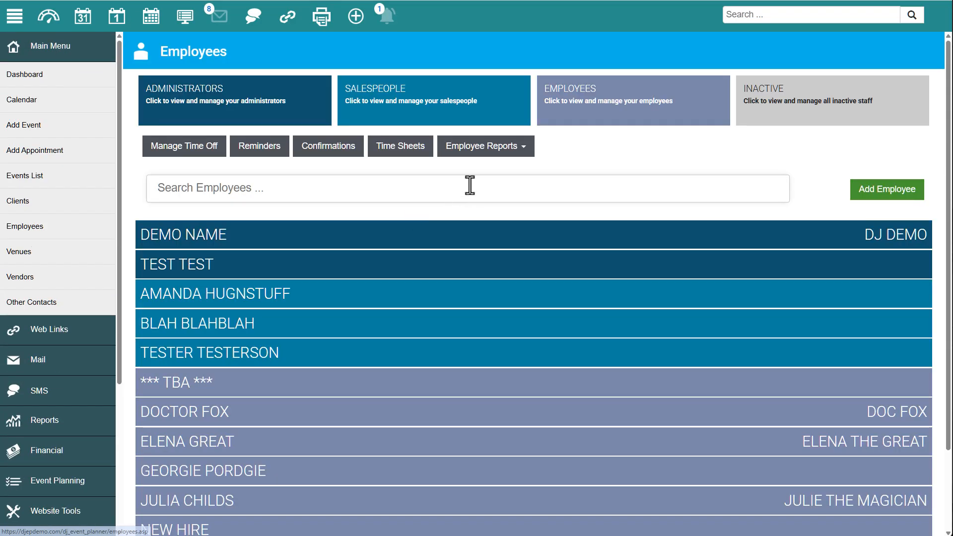
pyautogui.click(890, 191)
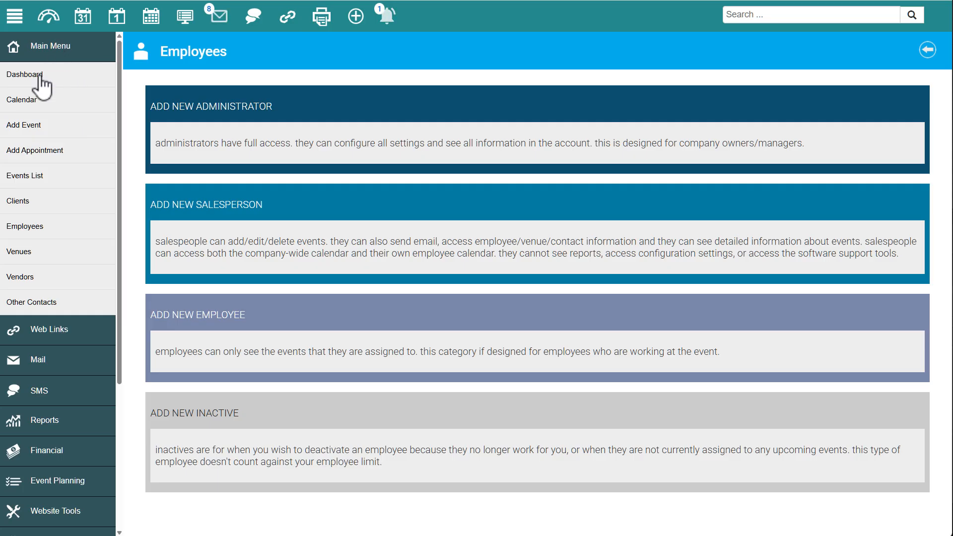
# - Open the full record of the employee listed directly below *** TBA *** and prepare the email with that employee's logon details
pyautogui.click(32, 227)
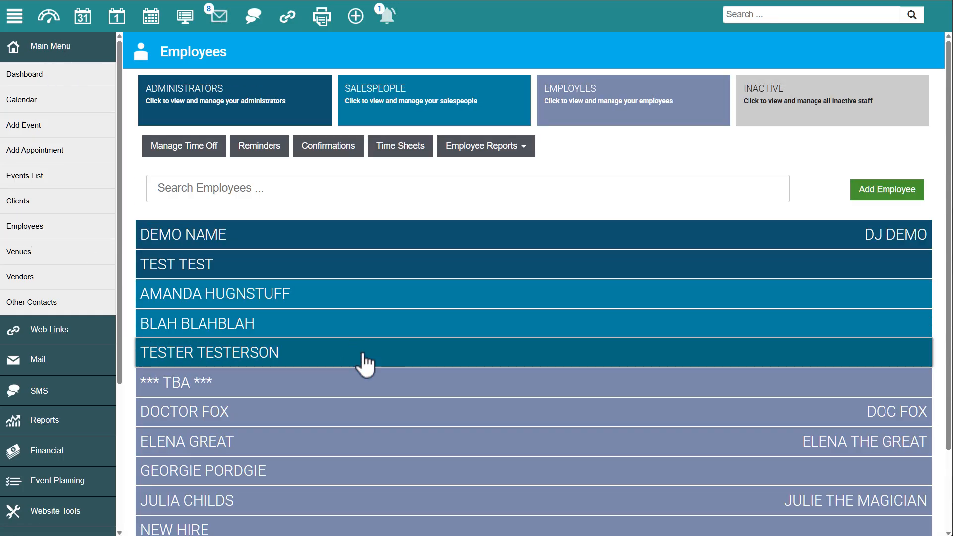
pyautogui.click(402, 424)
pyautogui.scroll(-2, 695, 417)
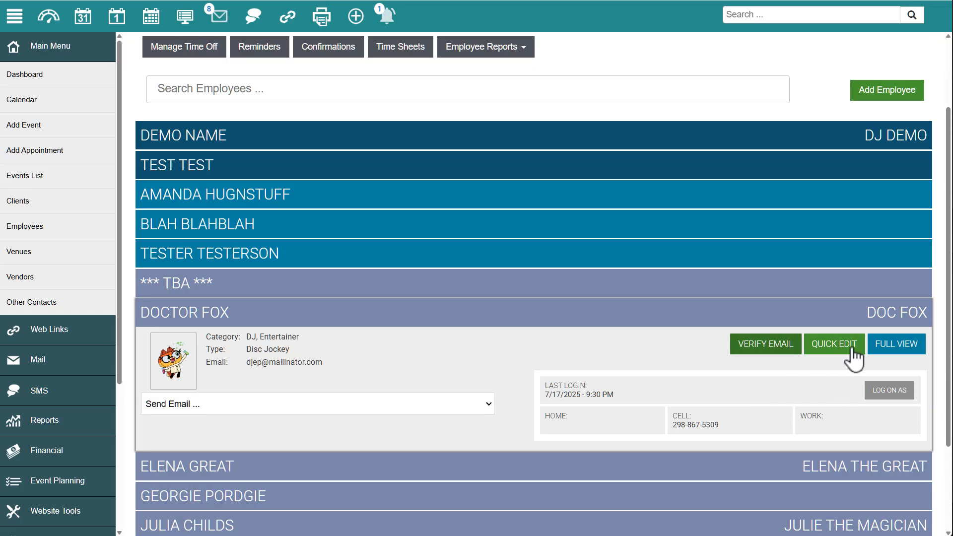
pyautogui.click(912, 349)
pyautogui.scroll(-2, 593, 241)
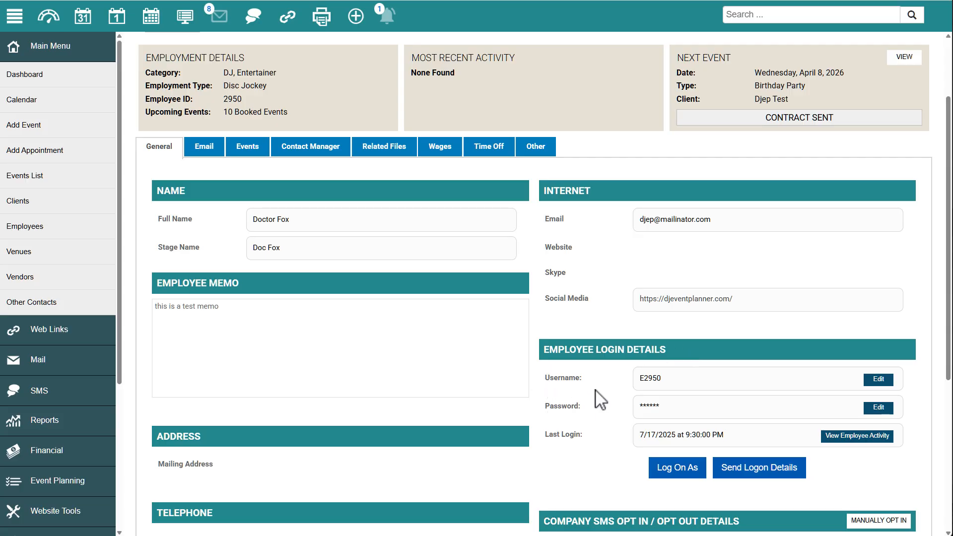
pyautogui.scroll(-1, 598, 392)
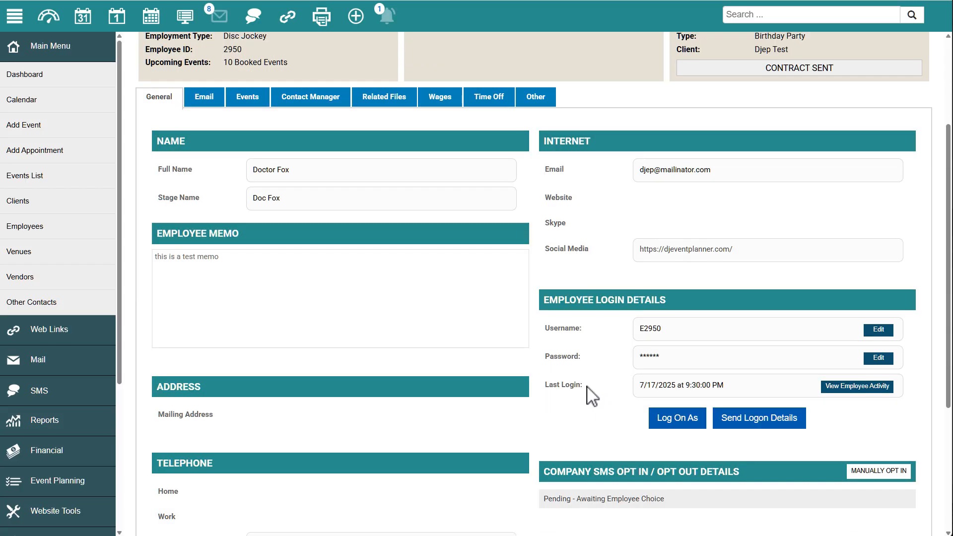
pyautogui.click(748, 431)
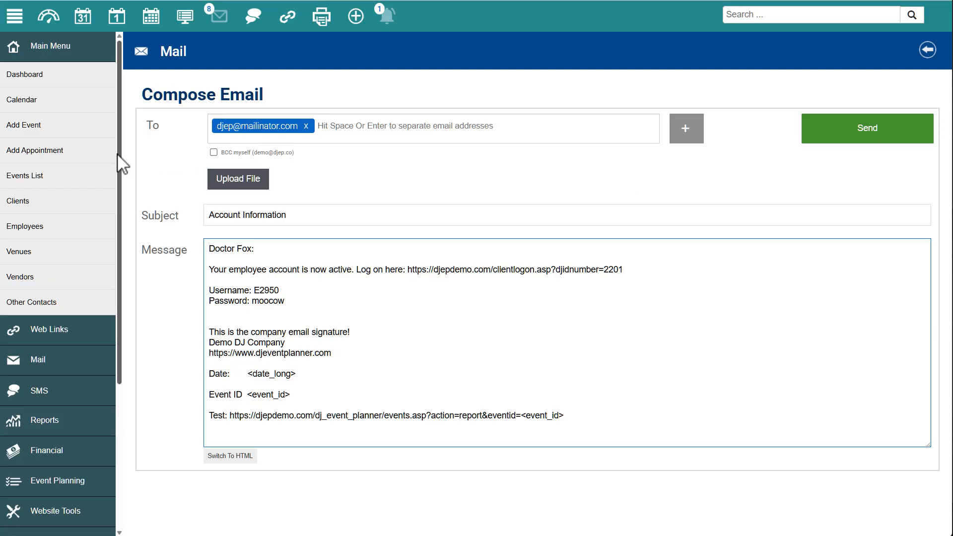
# - Open the Support Center with its forum, video tutorials and frequently asked questions
pyautogui.scroll(-4, 119, 161)
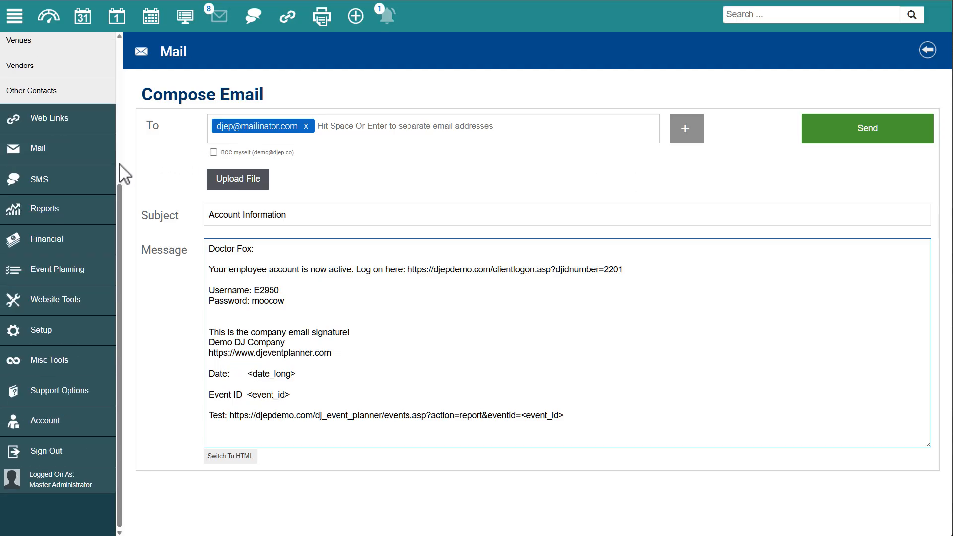
pyautogui.click(75, 391)
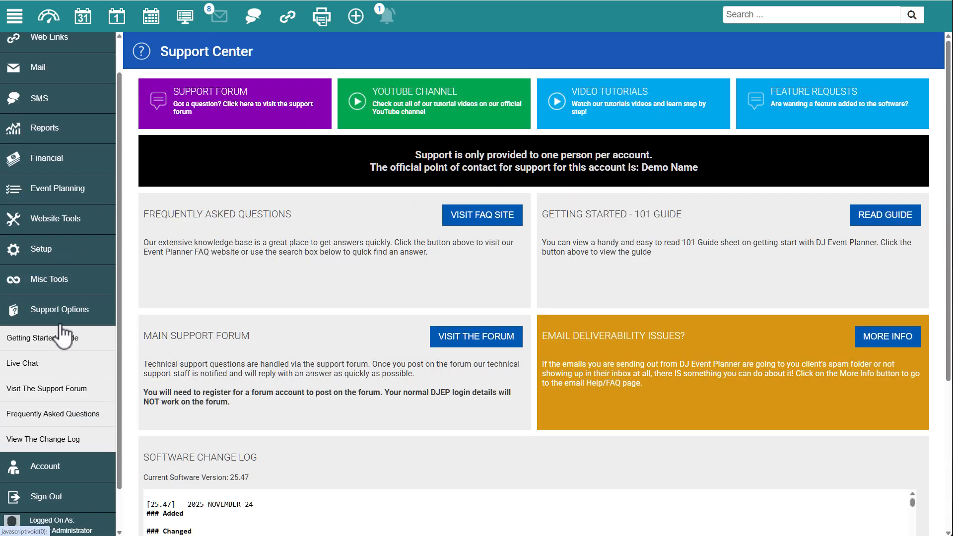